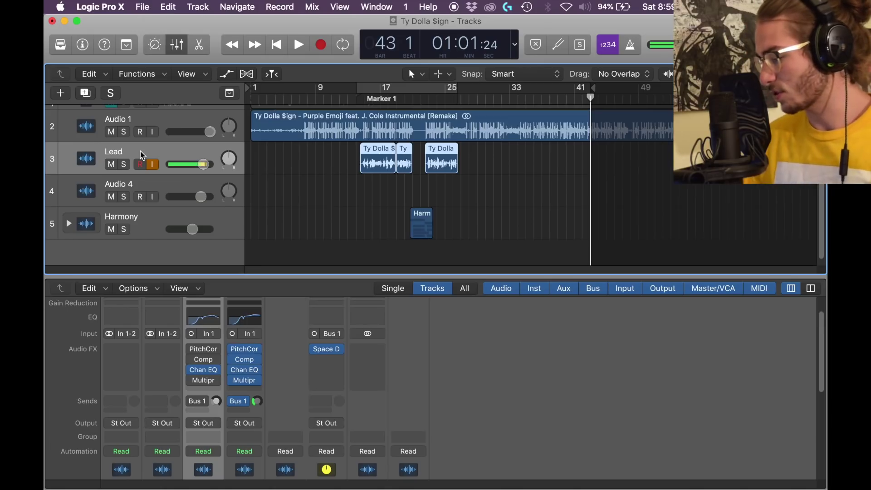
- Expand the Harmony stack and hide the mixer so all harmony takes are visible
click(68, 224)
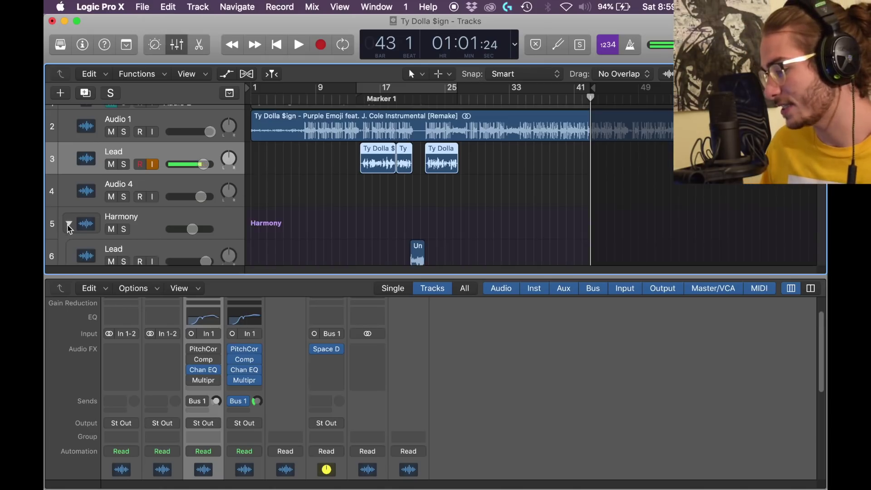
key(x)
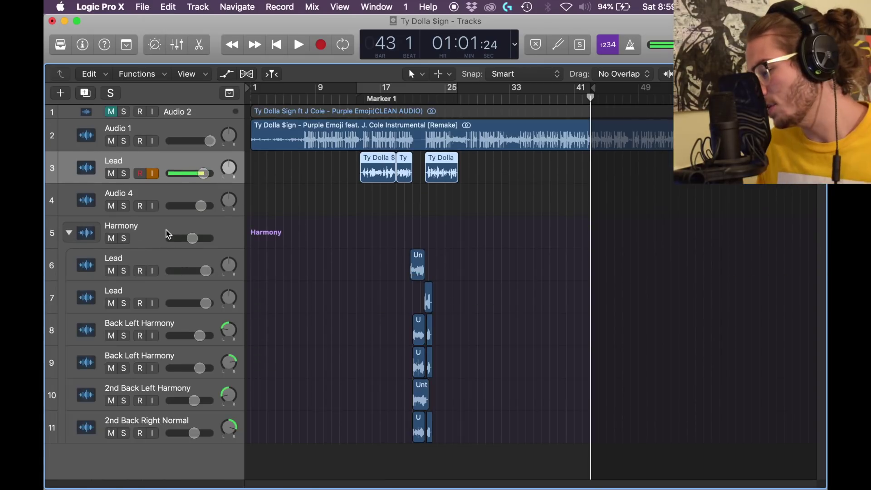
scroll(459, 239, up, 5)
scroll(458, 239, right, 2)
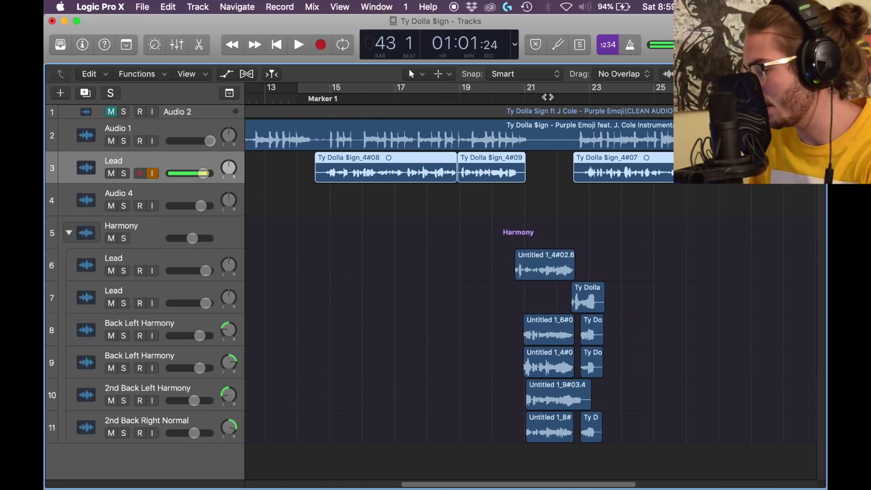
- Audition the harmonies by playing from bar 19, then stop playback
click(490, 101)
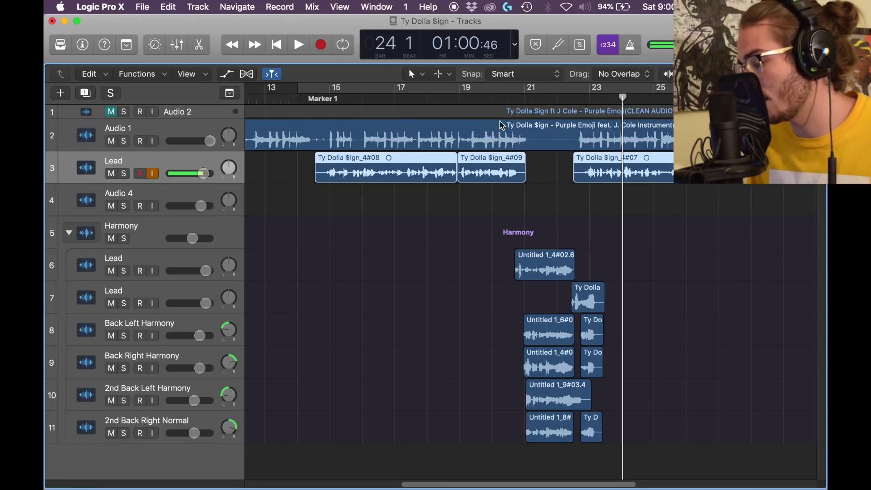
key(comma)
key(comma)
key(comma)
key(comma)
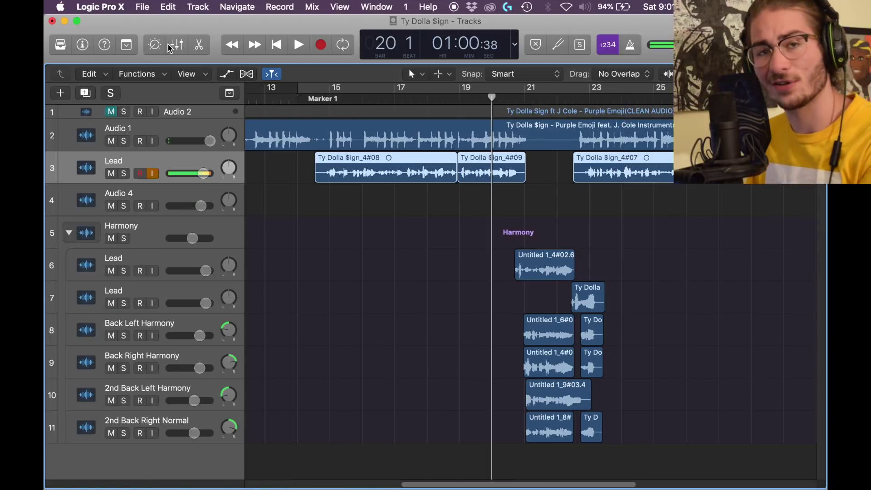
key(comma)
key(space)
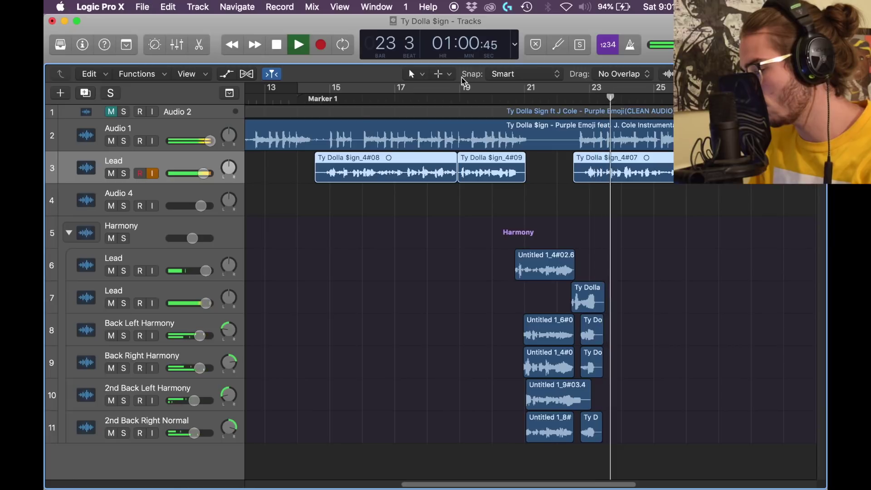
key(space)
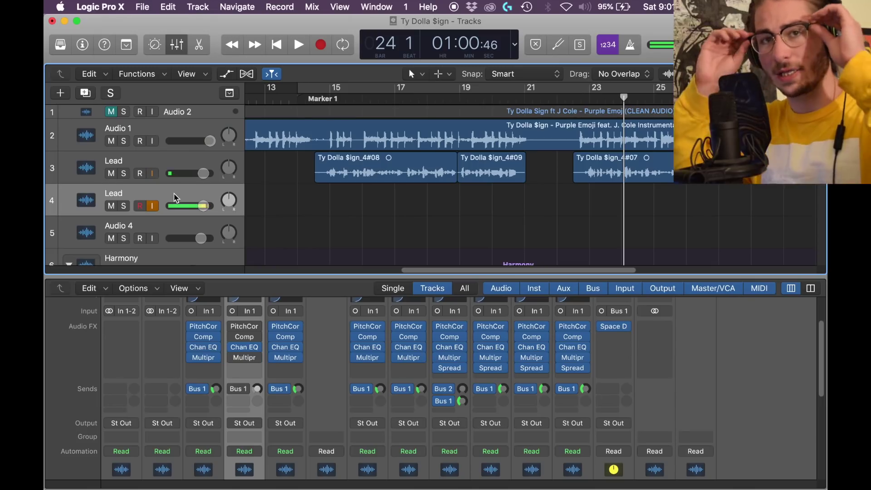
- Add Audio 12, nudge its volume up, and copy the Lead's Pitch Correction onto it
scroll(181, 204, down, 3)
scroll(288, 425, up, 3)
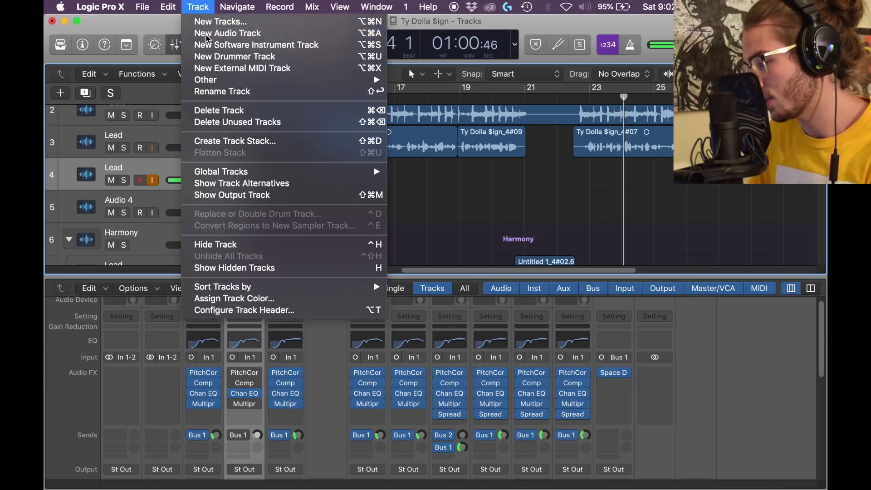
click(213, 31)
drag(203, 216, 179, 171)
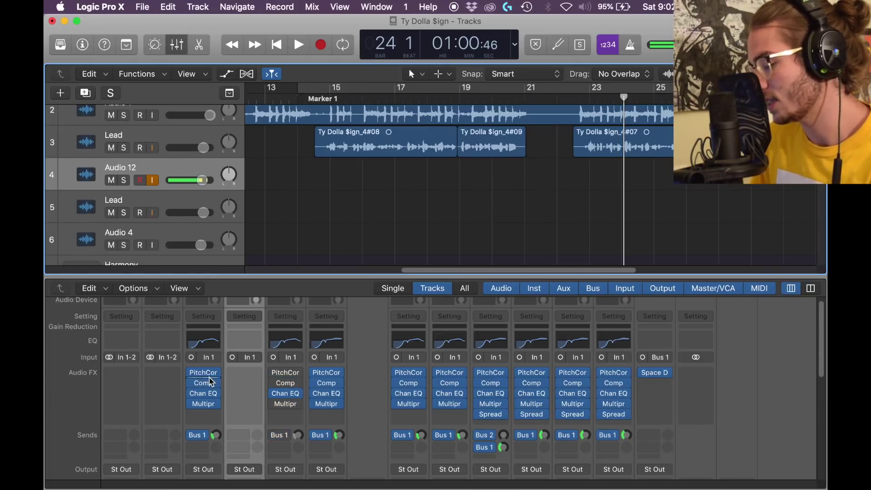
mouse_move(206, 375)
drag(206, 375, 232, 377)
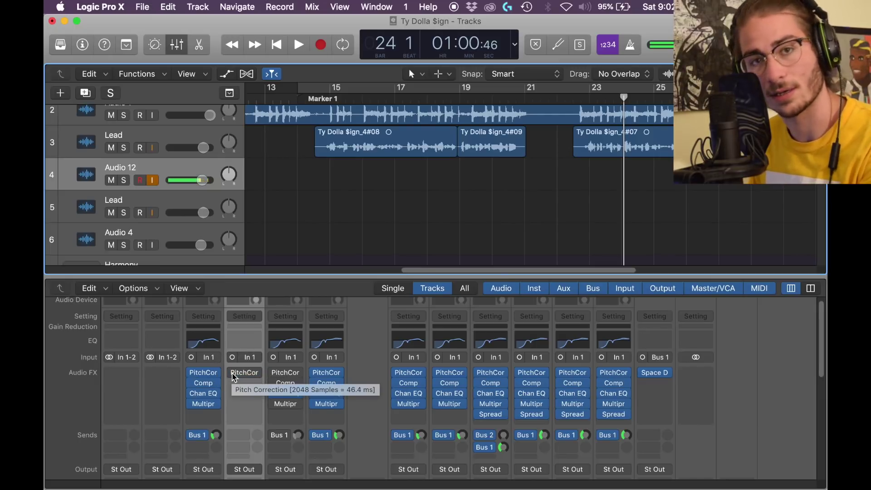
- Confirm Audio 12's Pitch Correction is set to root G# major scale, then close it
click(234, 377)
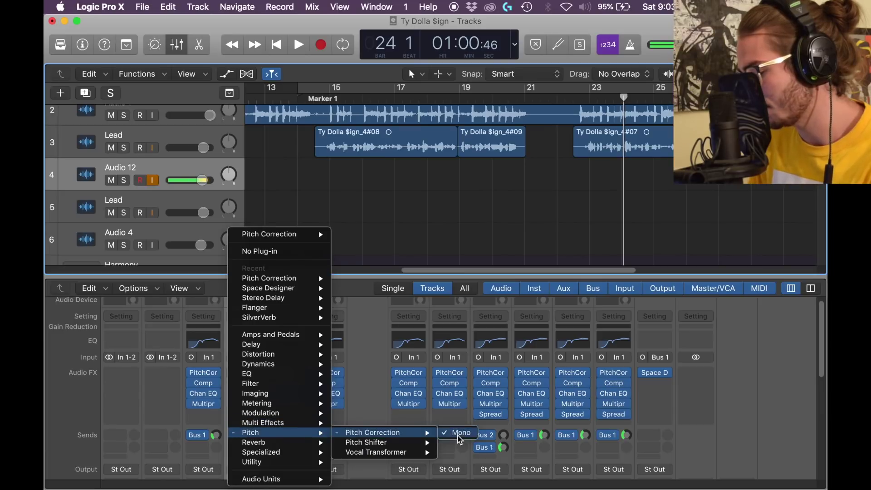
click(447, 433)
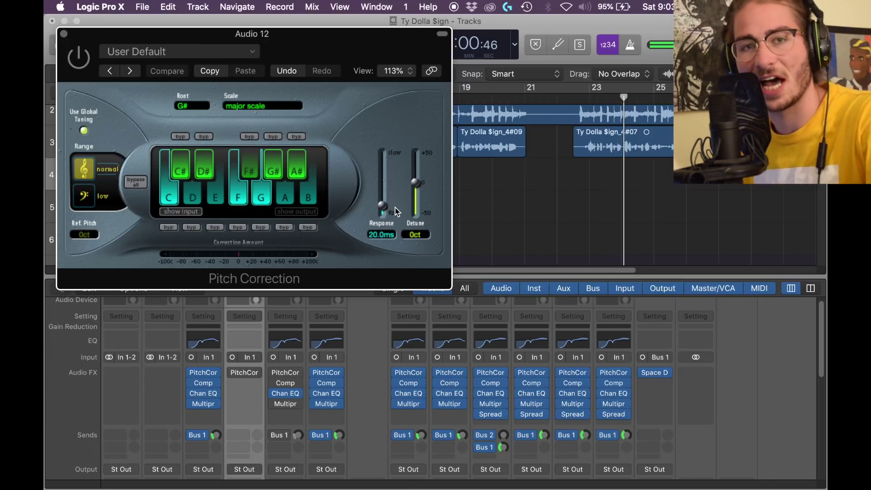
click(64, 34)
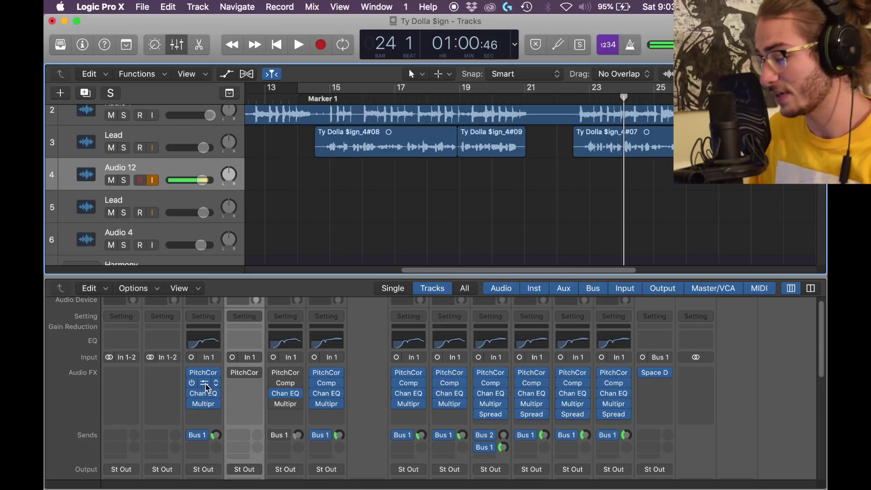
- Copy the Lead's mono Compressor onto Audio 12 and review its 2.9:1 ratio and -19.0 dB threshold
drag(206, 386, 246, 386)
click(257, 386)
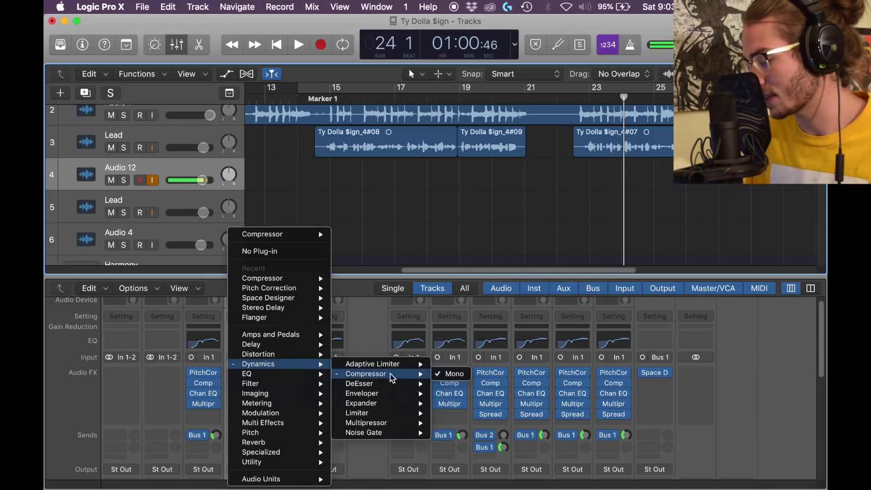
click(450, 376)
click(232, 384)
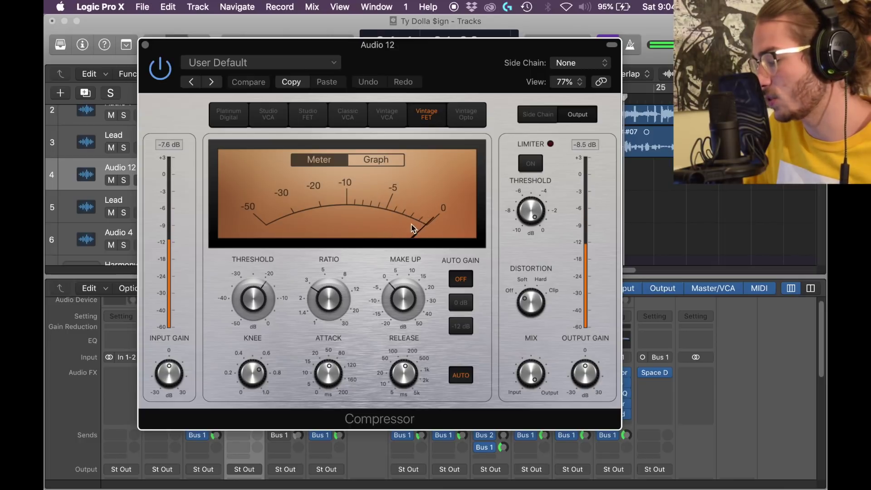
click(328, 298)
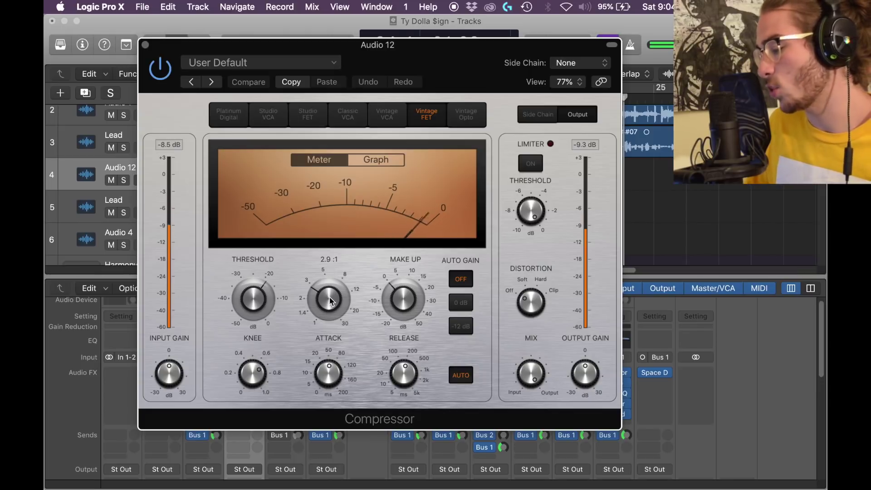
mouse_move(266, 306)
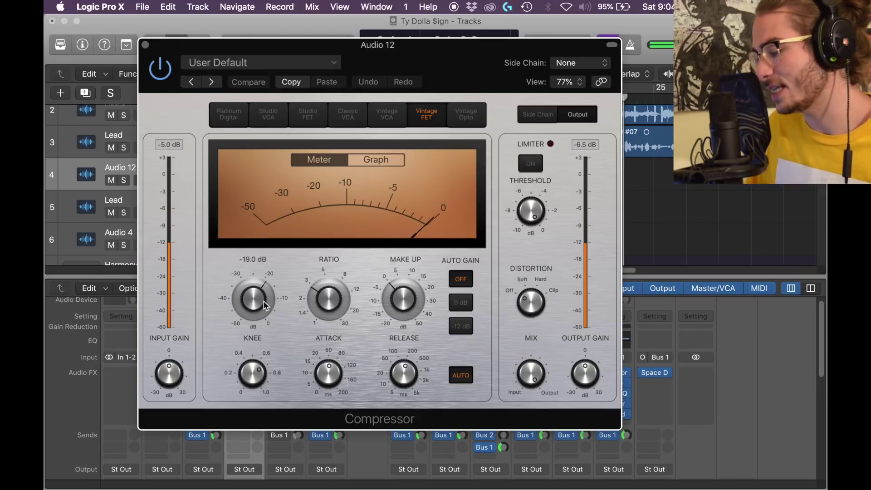
mouse_move(400, 306)
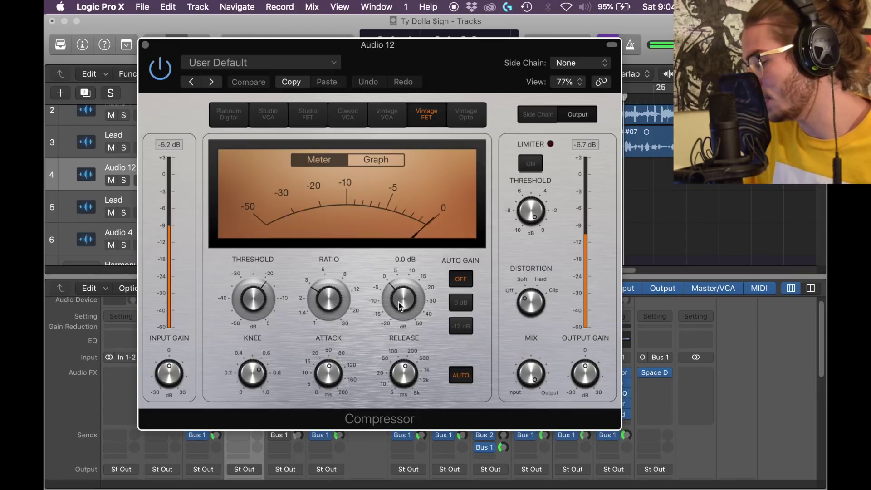
- Finish reviewing the Compressor's remaining controls and close its window
mouse_move(250, 376)
mouse_move(323, 378)
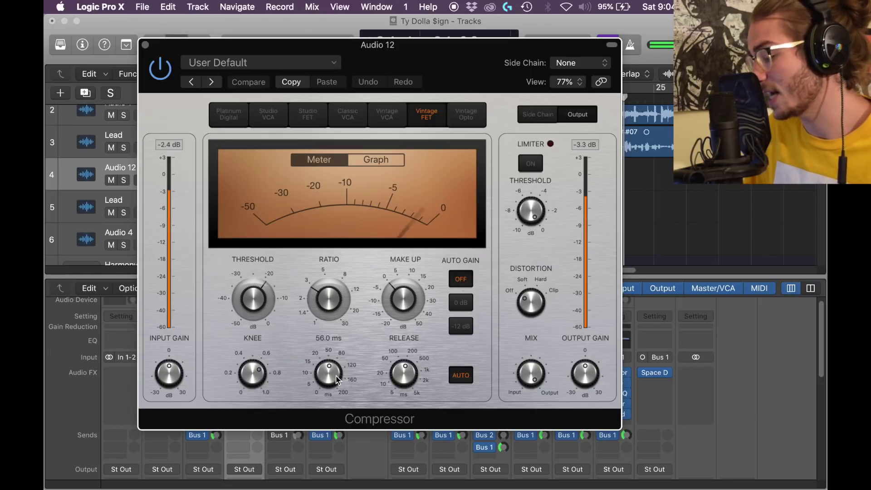
mouse_move(397, 380)
mouse_move(543, 379)
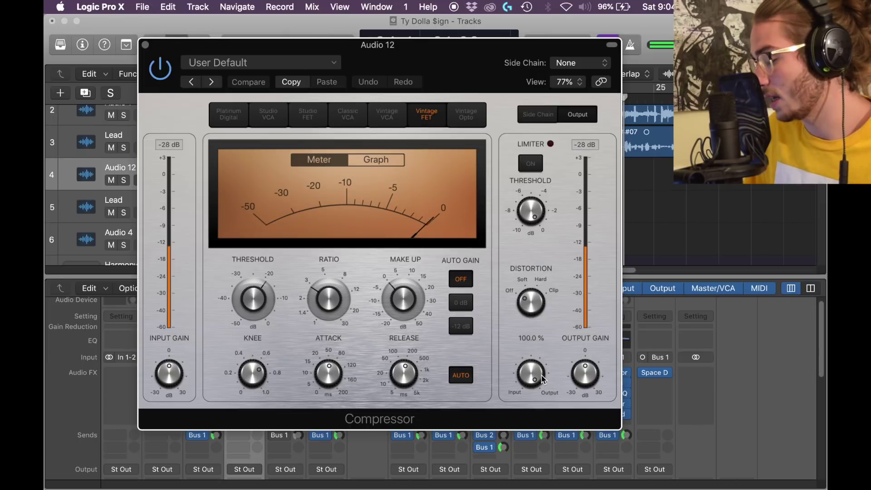
key(super+w)
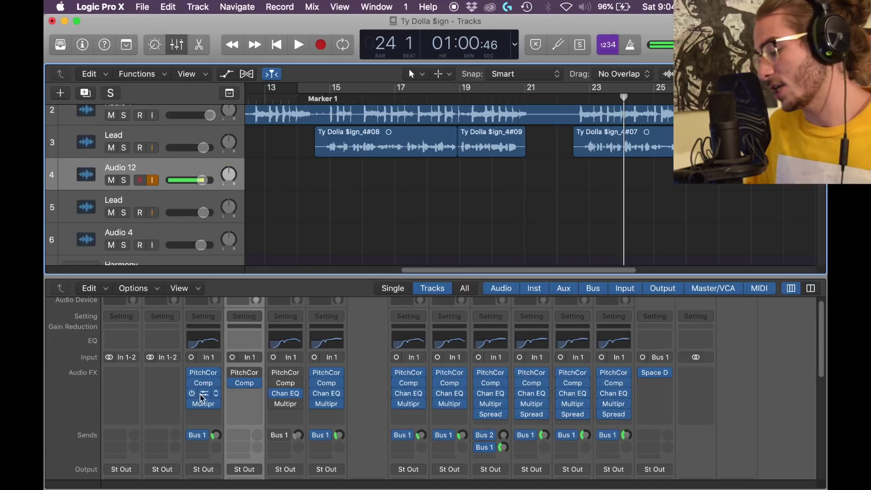
- Copy the Channel EQ onto Audio 12, narrow its 290 Hz band, then copy the Multipressor
drag(203, 398, 246, 399)
click(245, 399)
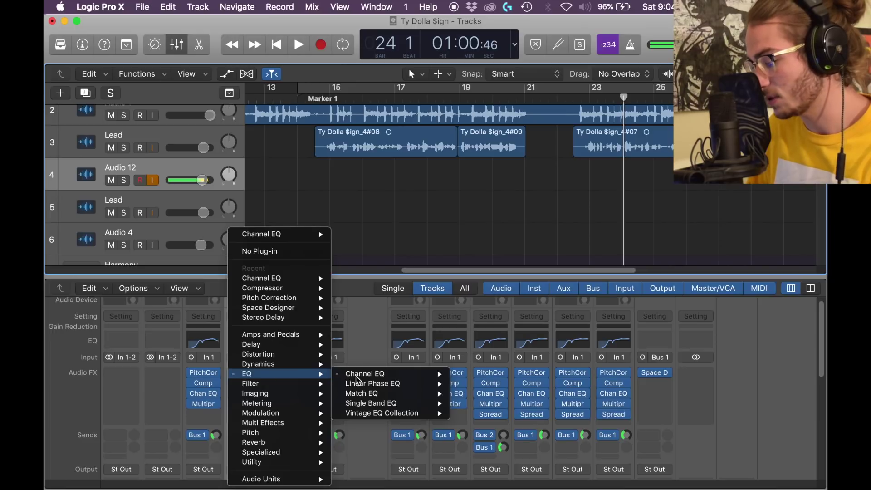
mouse_move(370, 374)
click(246, 396)
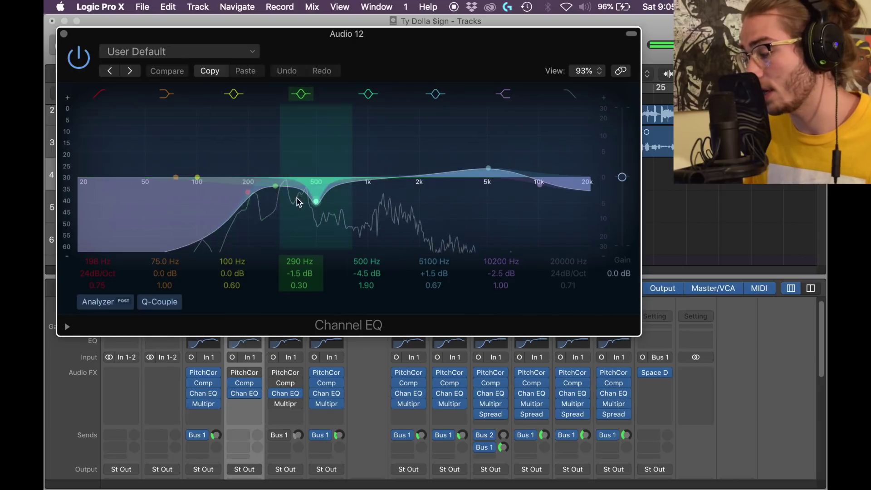
click(276, 187)
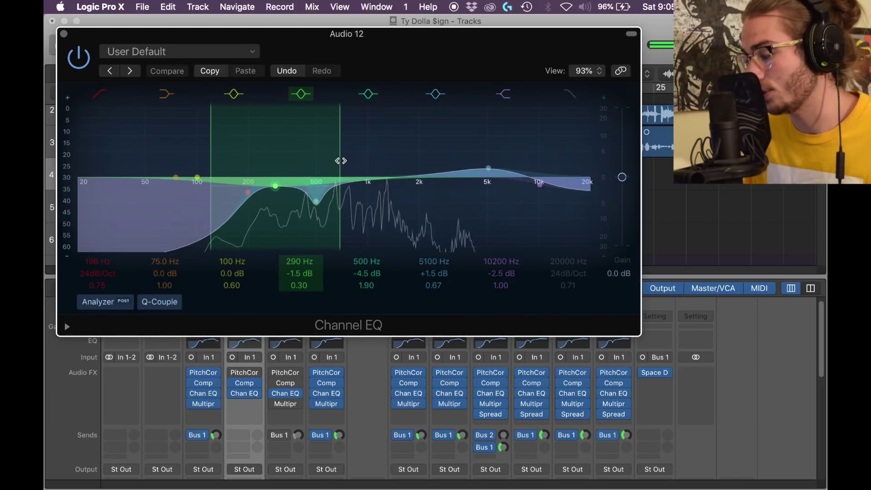
mouse_move(341, 161)
mouse_down()
mouse_move(358, 158)
mouse_move(340, 154)
mouse_up()
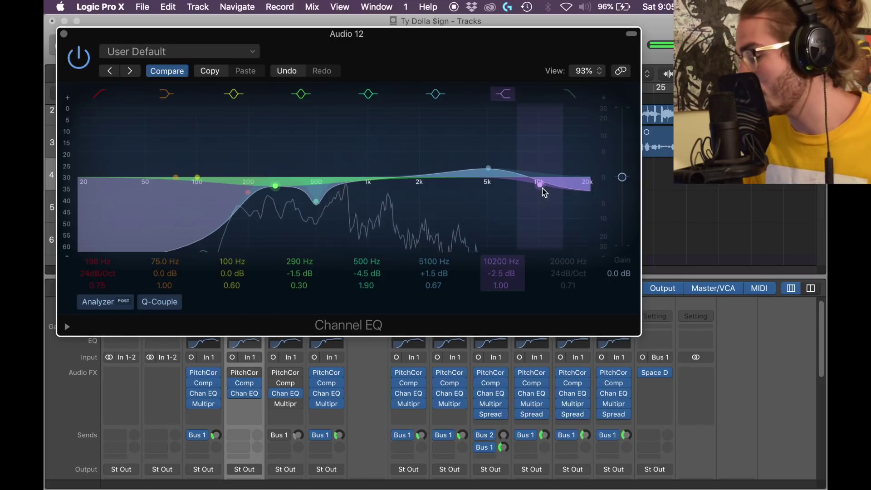
click(64, 34)
drag(210, 403, 247, 409)
- Load a mono Multipressor on Audio 12, with crossovers at 160, 1000 and 4400 Hz
click(247, 409)
mouse_move(281, 363)
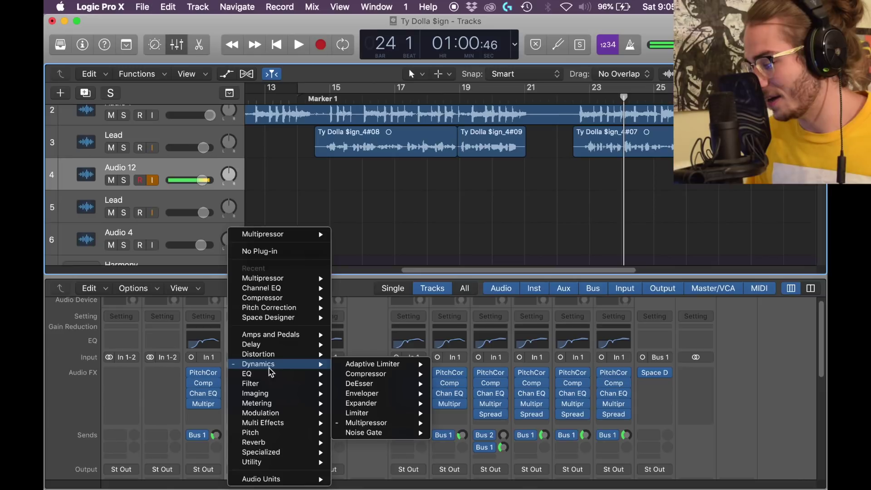
mouse_move(377, 423)
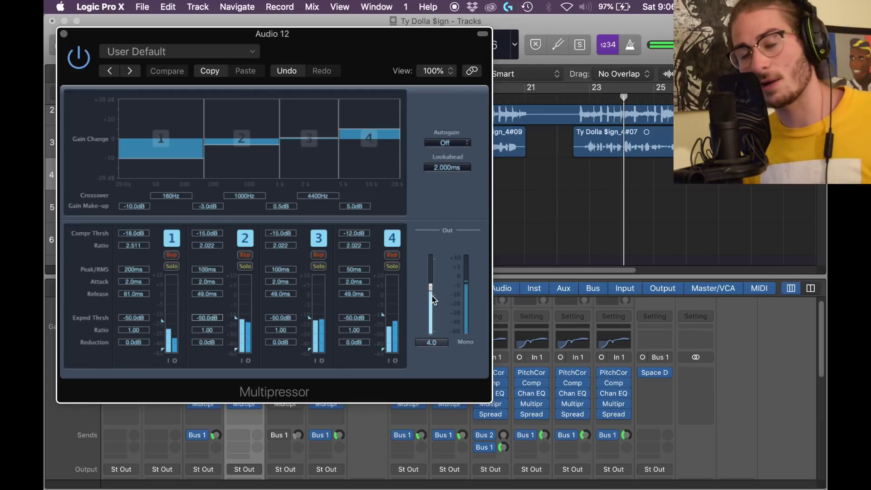
- Close the Multipressor and route Audio 12's send to Bus 1
click(63, 34)
click(244, 434)
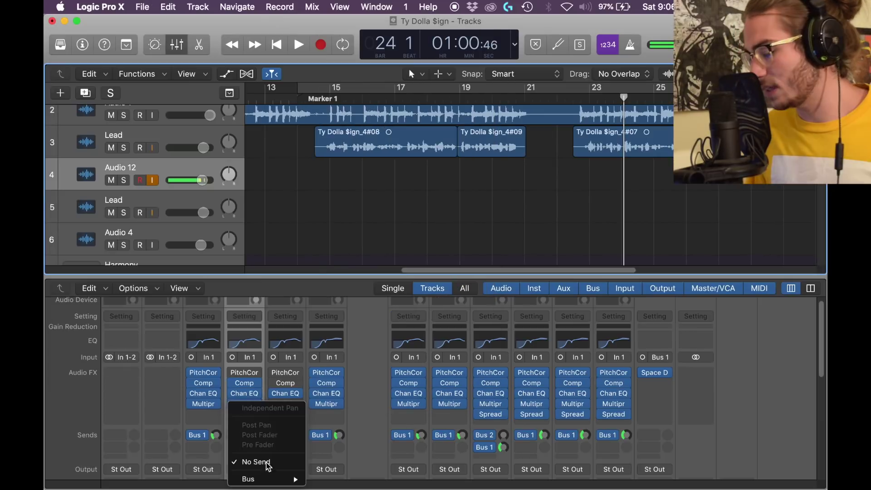
mouse_move(264, 480)
click(343, 99)
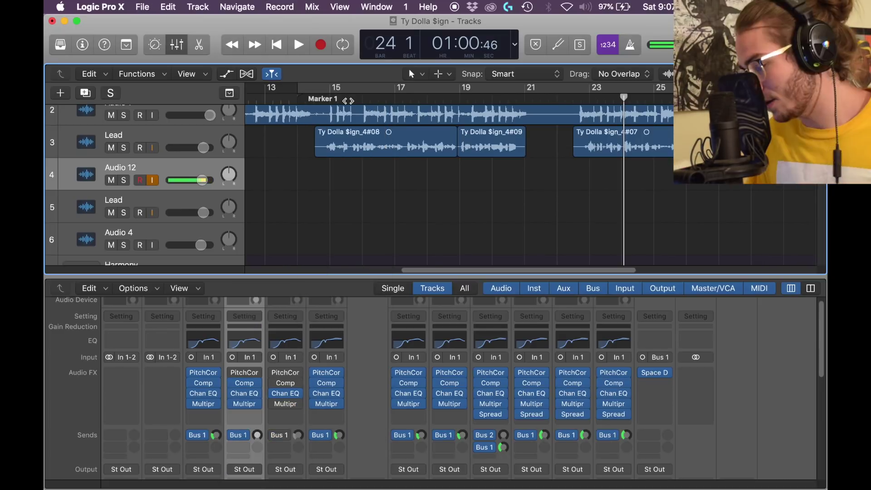
- Load Space Designer on the Bus 1 aux with the 05.1s Shimmering Plate preset
mouse_move(656, 376)
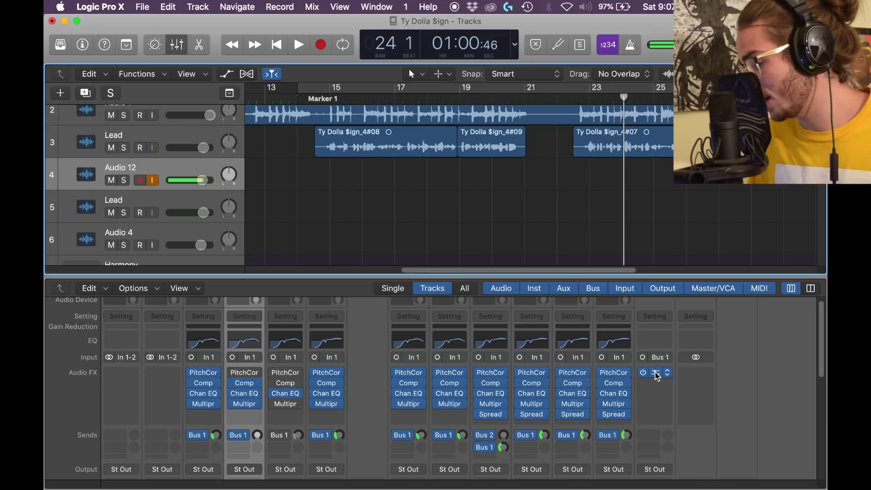
click(661, 375)
mouse_move(678, 444)
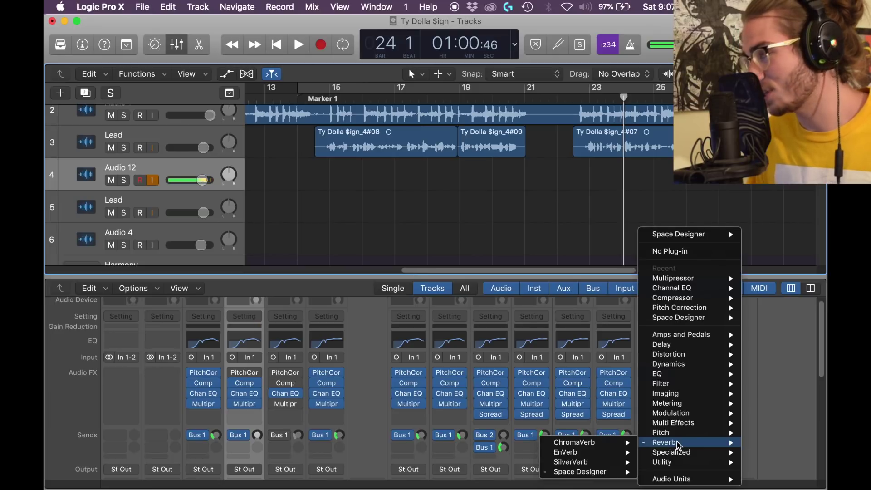
click(774, 422)
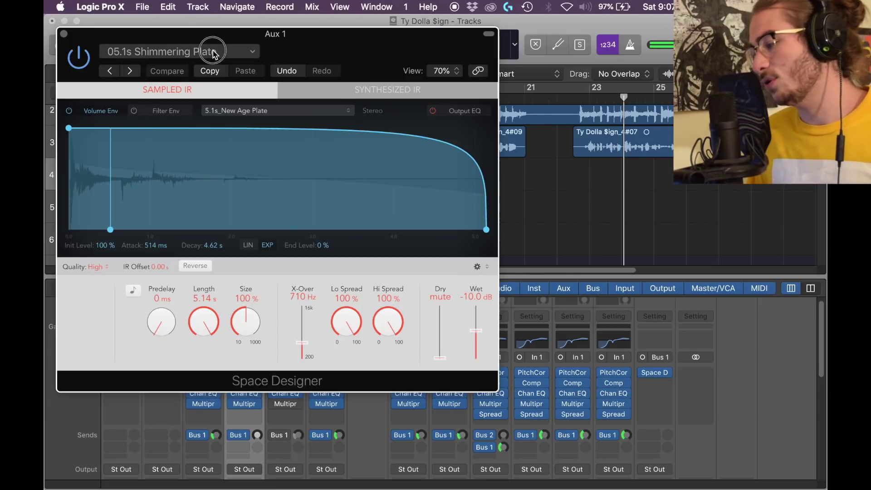
click(212, 52)
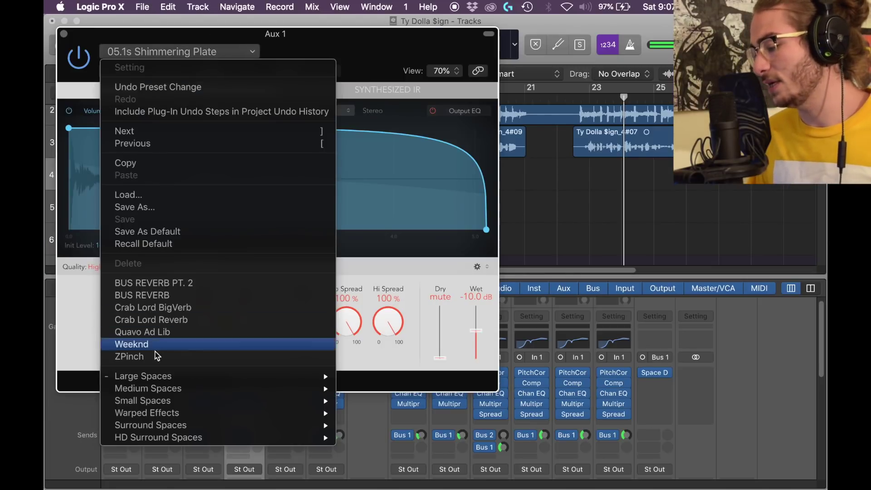
mouse_move(272, 376)
mouse_move(400, 401)
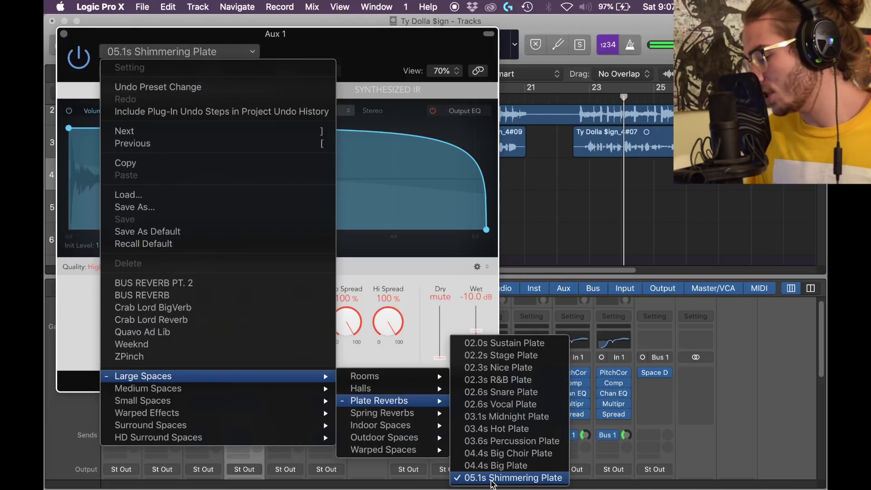
click(442, 294)
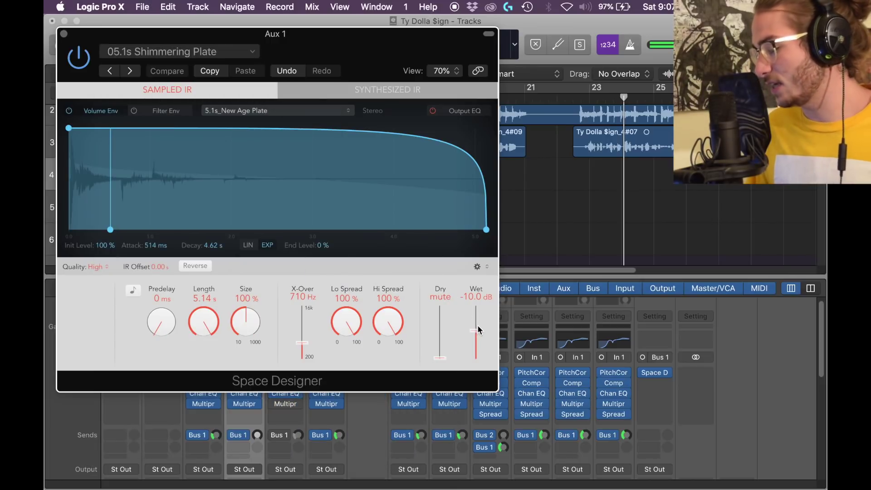
- Lower the vocal's Bus 1 send to -22.0 dB and move the Lead track into the Harmony folder
click(64, 33)
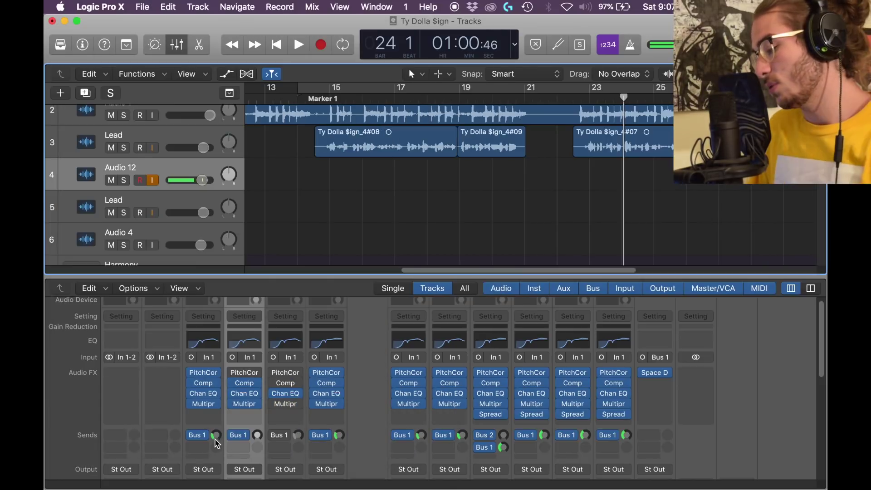
mouse_move(215, 434)
mouse_down()
mouse_move(217, 442)
mouse_move(254, 438)
mouse_move(265, 411)
mouse_up()
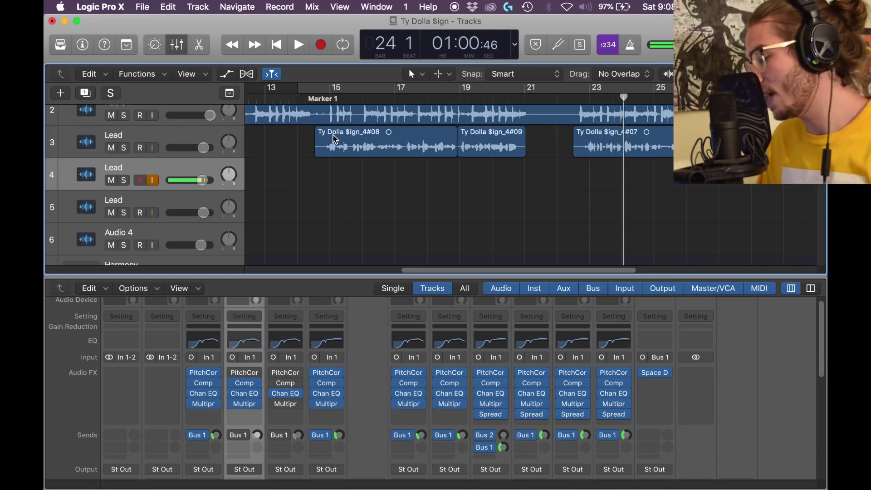
scroll(299, 163, down, 5)
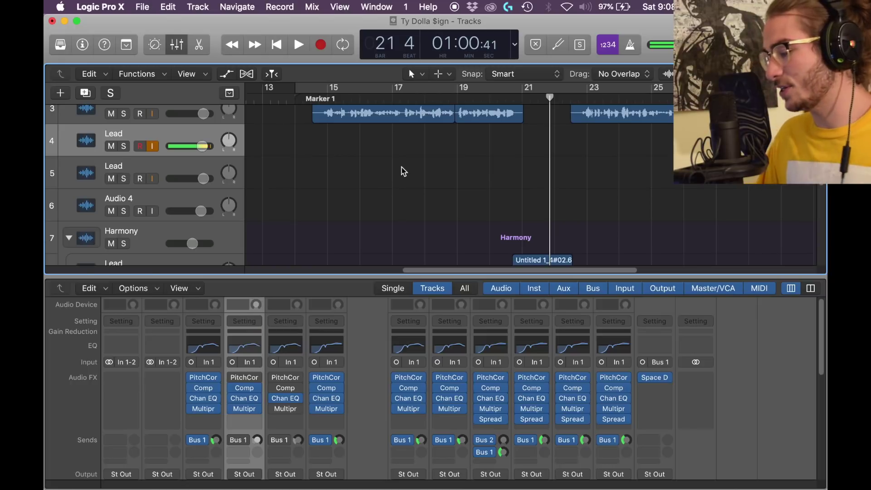
scroll(403, 172, down, 3)
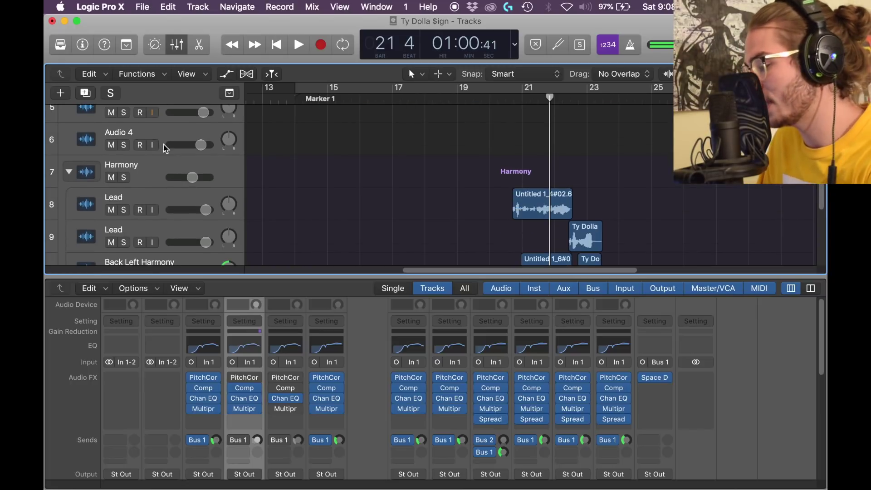
scroll(166, 148, up, 3)
drag(179, 136, 188, 245)
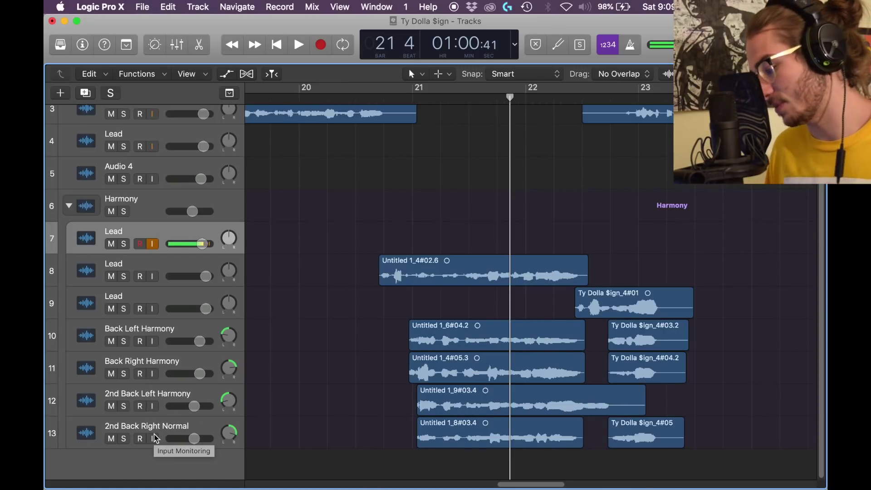
key(super+d)
key(super+d)
key(super+d)
key(super+d)
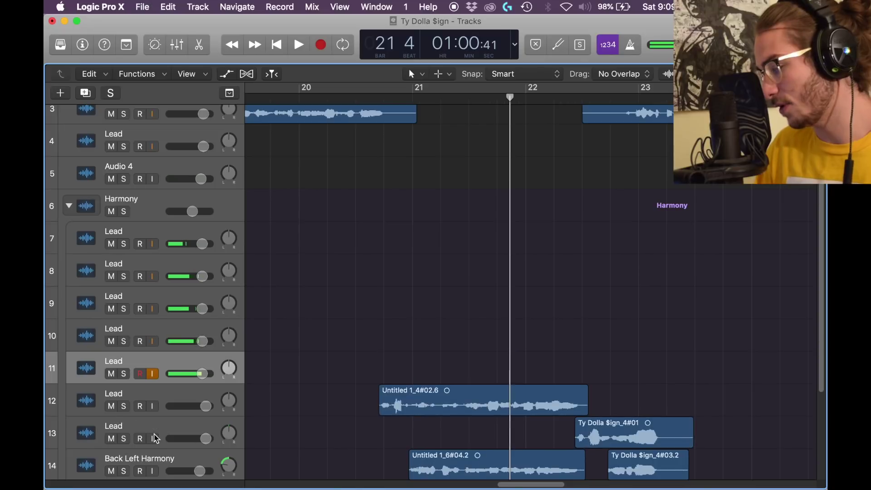
key(super+z)
key(super+z)
key(super+z)
key(super+z)
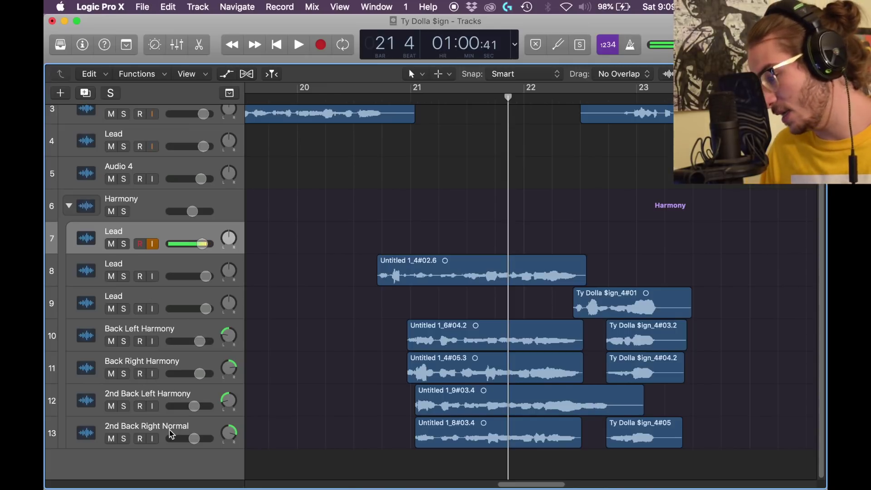
- Check the pan settings of the four back-harmony tracks
click(231, 338)
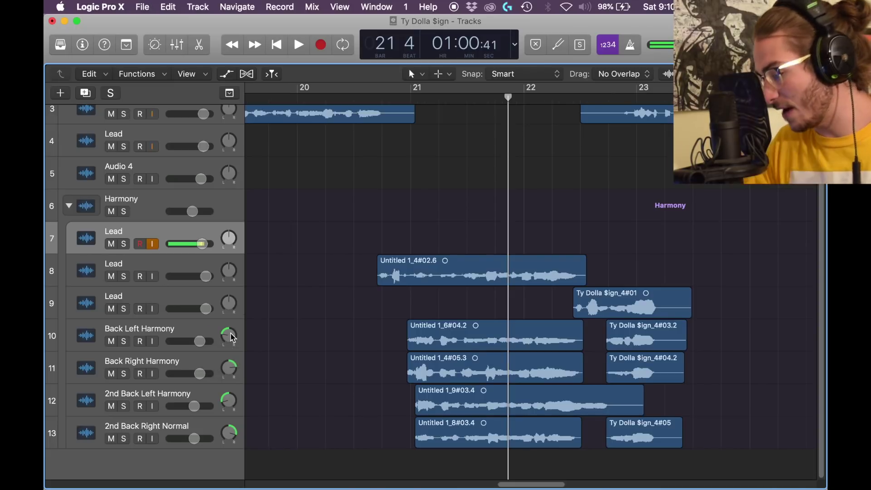
click(230, 368)
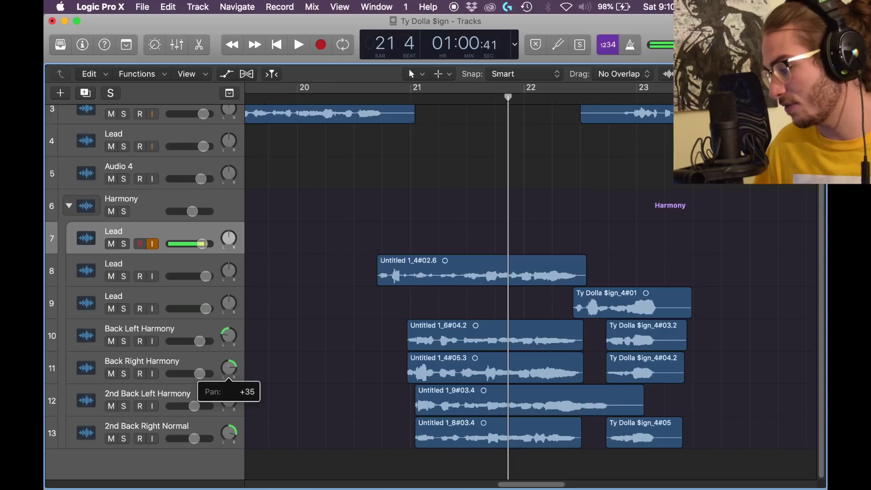
click(232, 400)
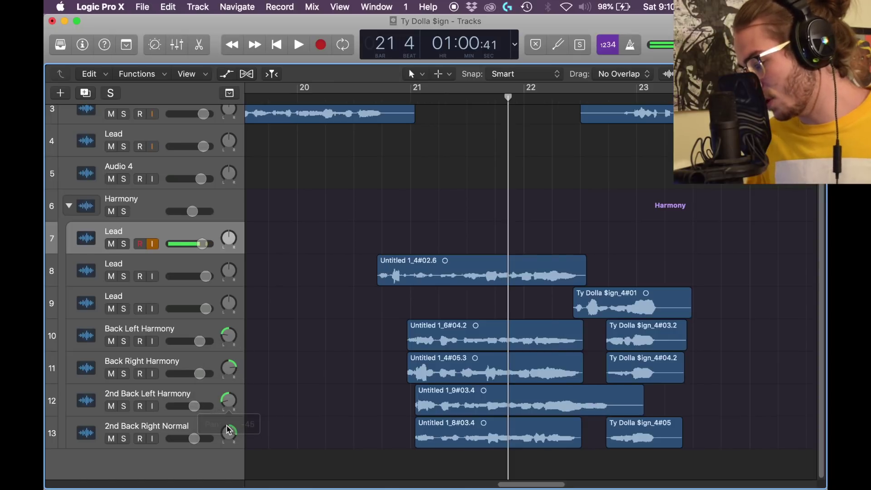
click(228, 431)
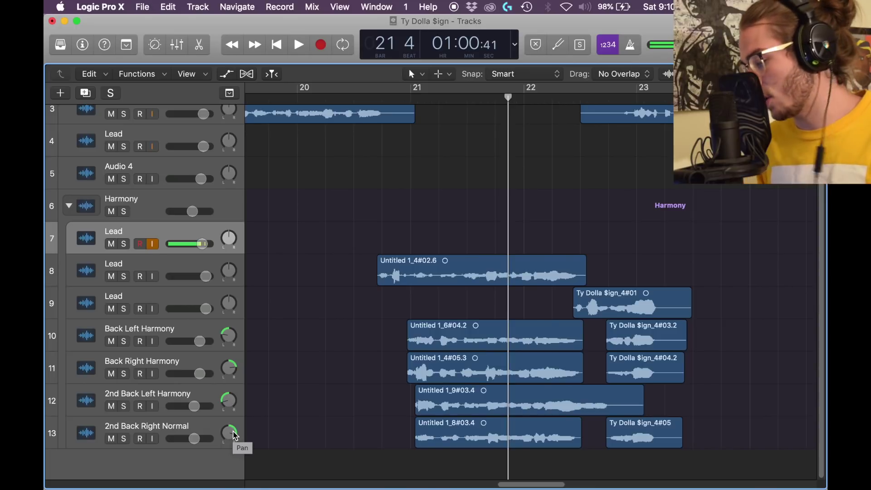
- Check the volume levels of both Lead tracks and the four back-harmony tracks
click(205, 276)
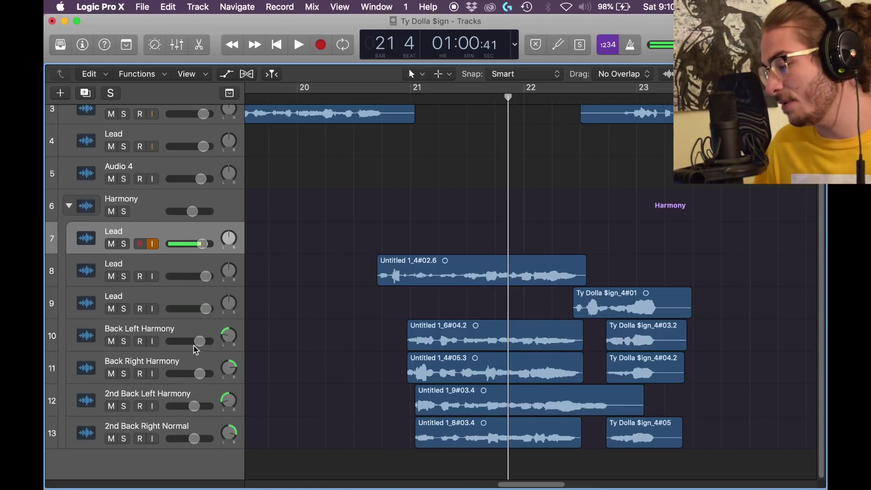
click(200, 345)
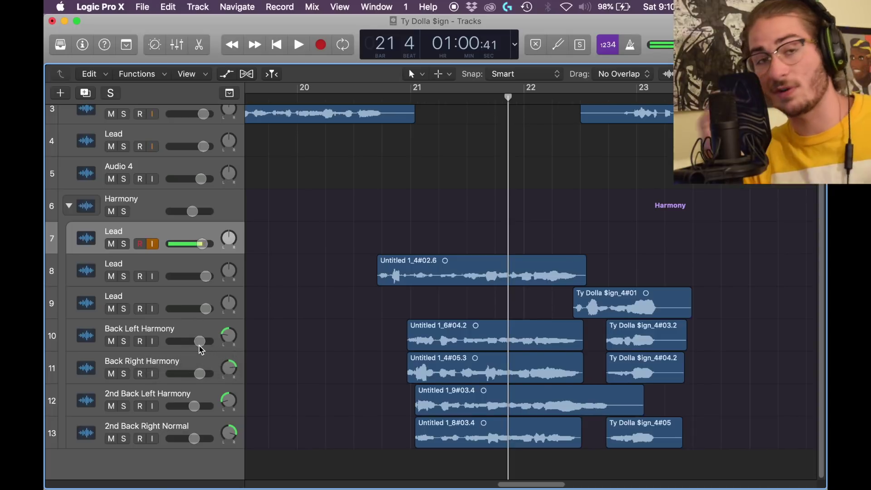
click(200, 373)
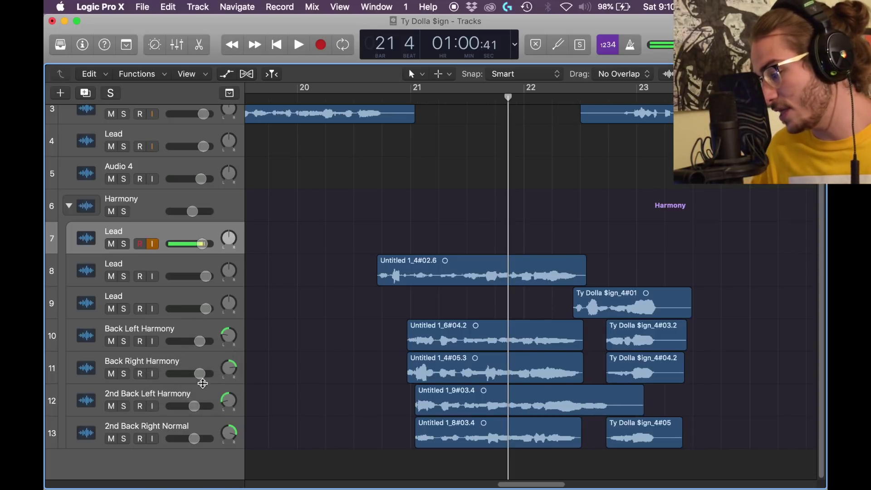
click(195, 406)
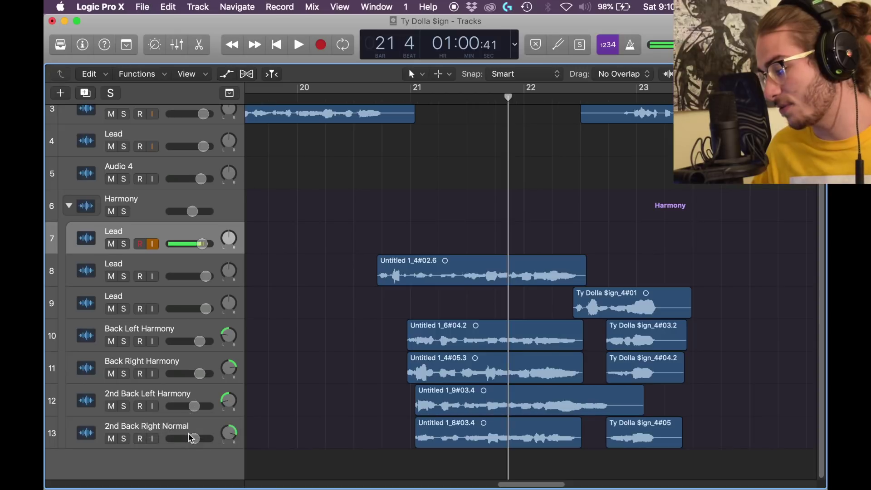
click(194, 438)
click(201, 244)
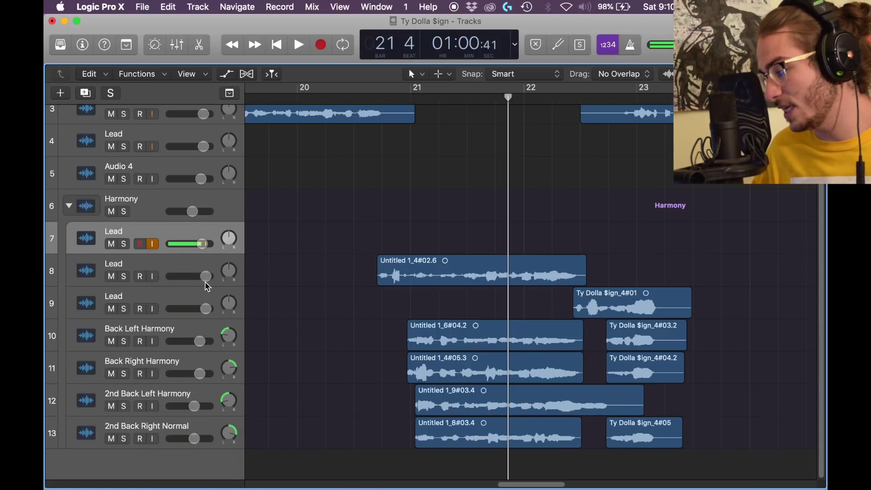
click(205, 276)
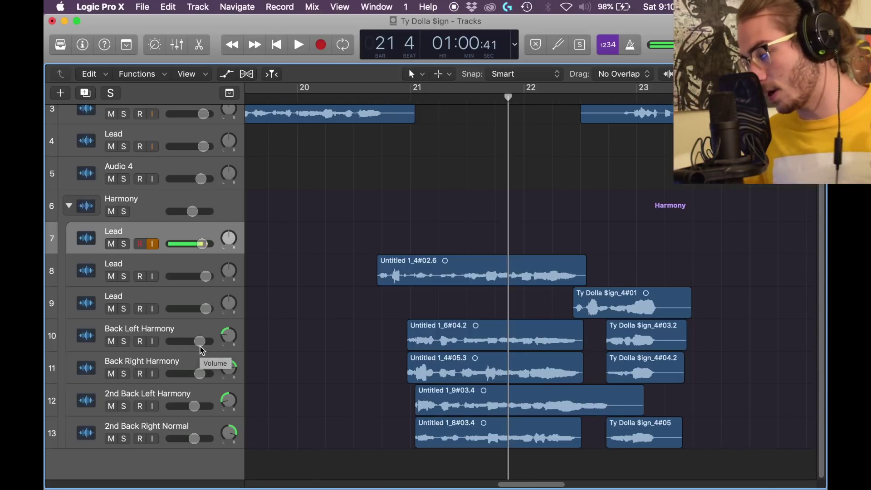
- Select Back Left Harmony in the mixer and raise its Stereo Spread upper intensity to 40%
click(156, 343)
key(x)
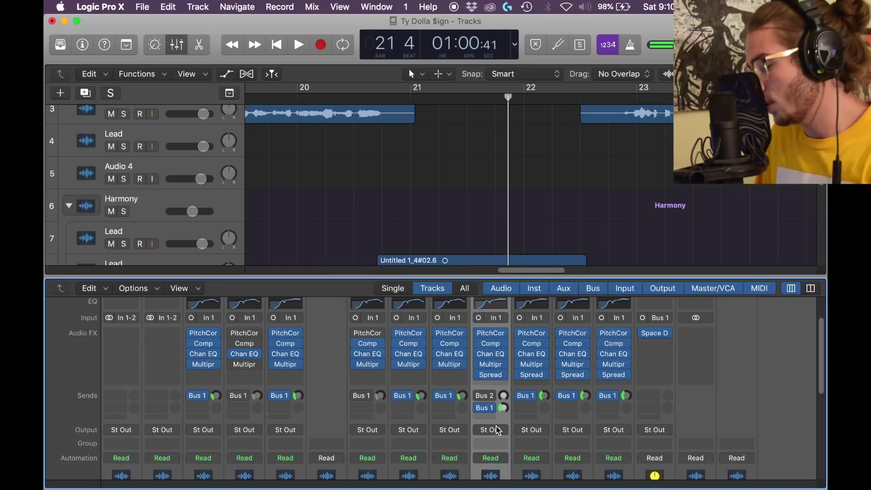
click(503, 408)
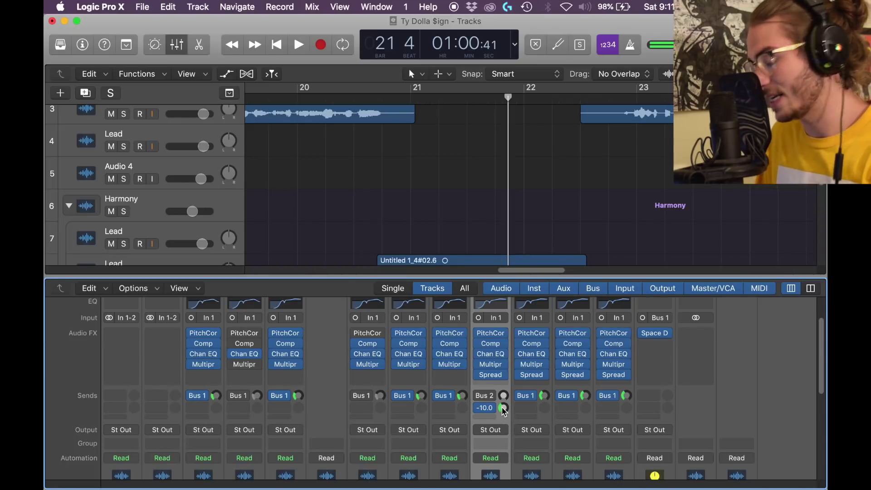
click(504, 375)
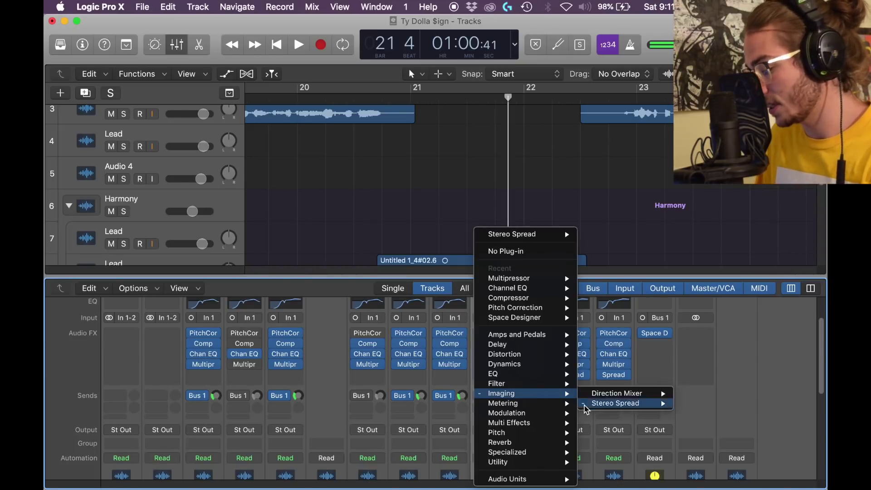
click(808, 366)
click(494, 374)
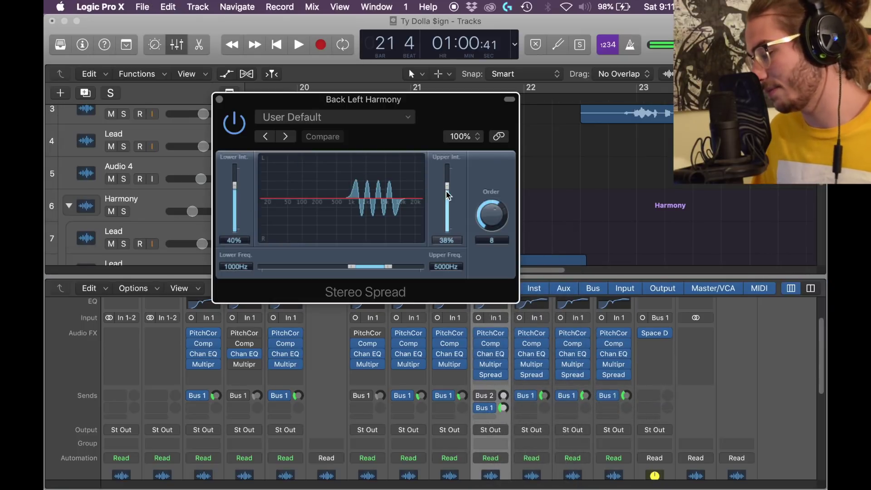
drag(448, 191, 449, 188)
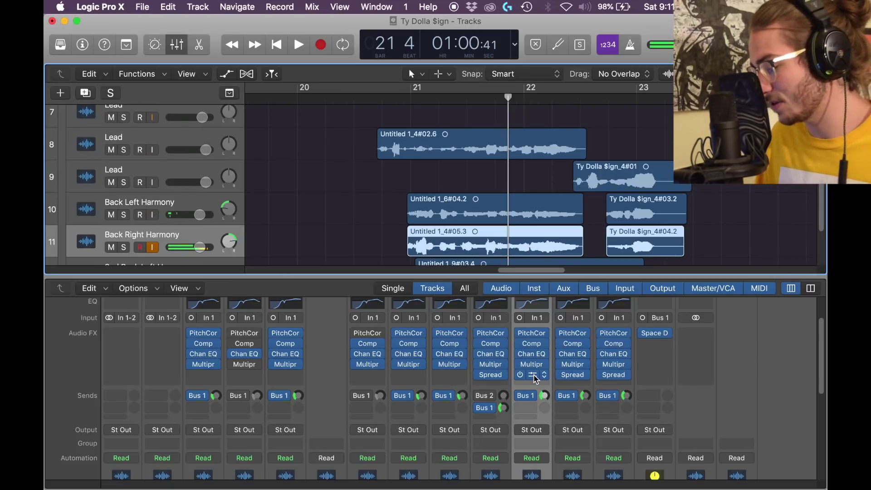
- Raise Back Right Harmony's Stereo Spread upper intensity to 40%
click(534, 376)
drag(291, 119, 291, 118)
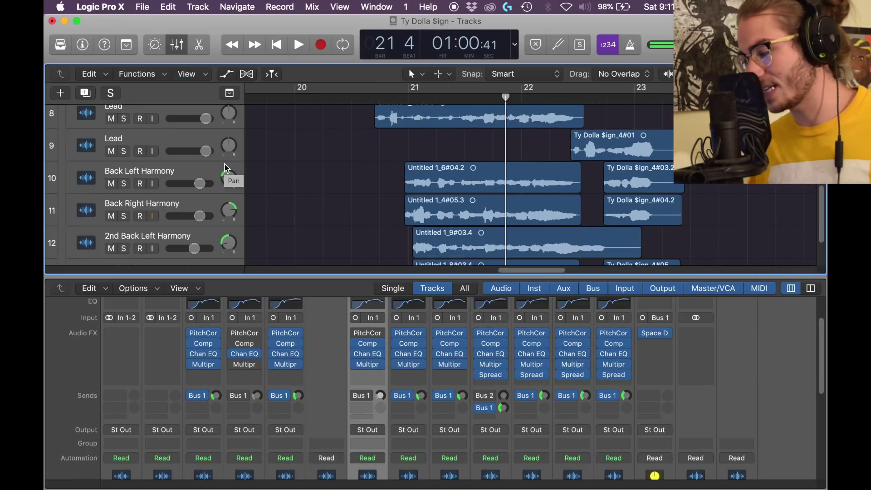
scroll(226, 190, down, 3)
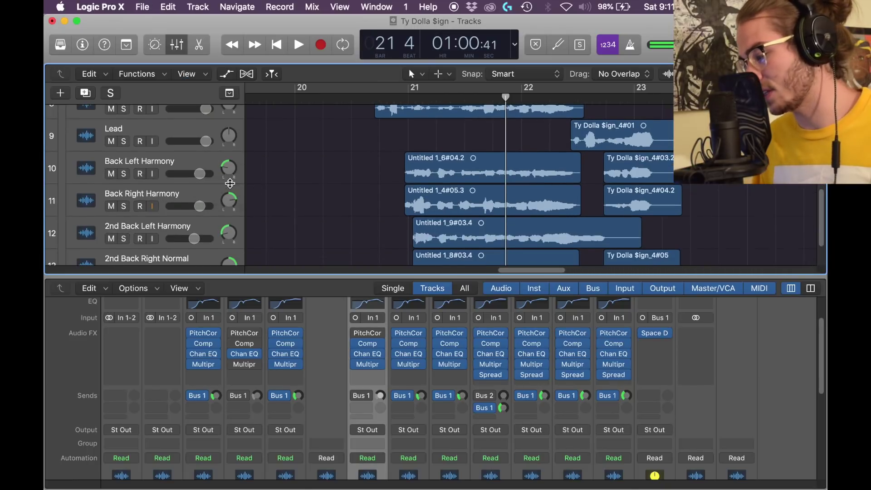
- Check 2nd Back Left Harmony's Stereo Spread at 20%, close it, and select 2nd Back Right Normal
click(153, 183)
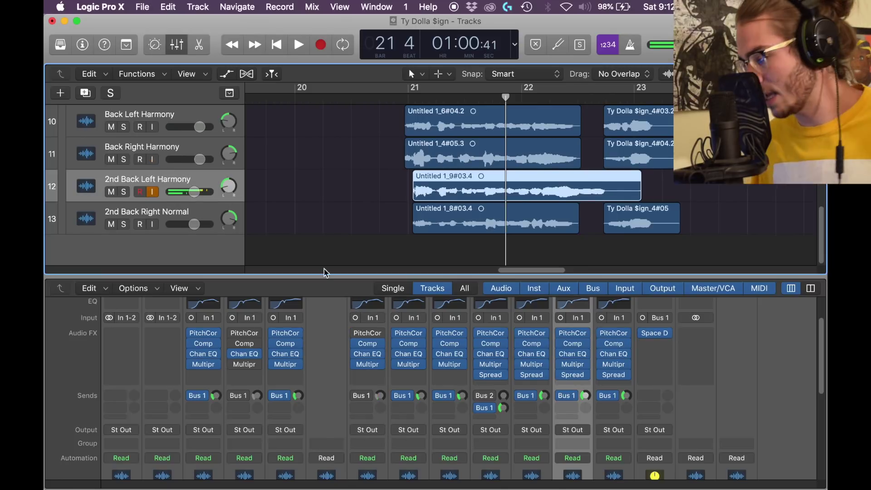
click(574, 375)
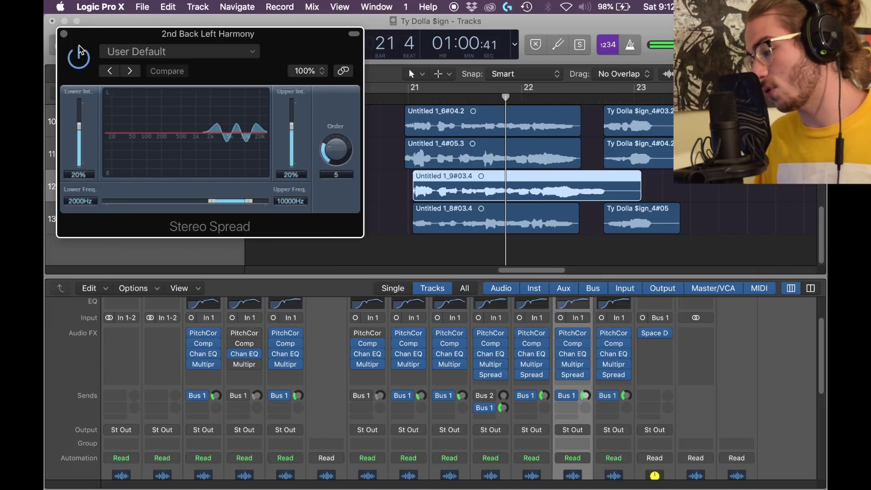
key(super+w)
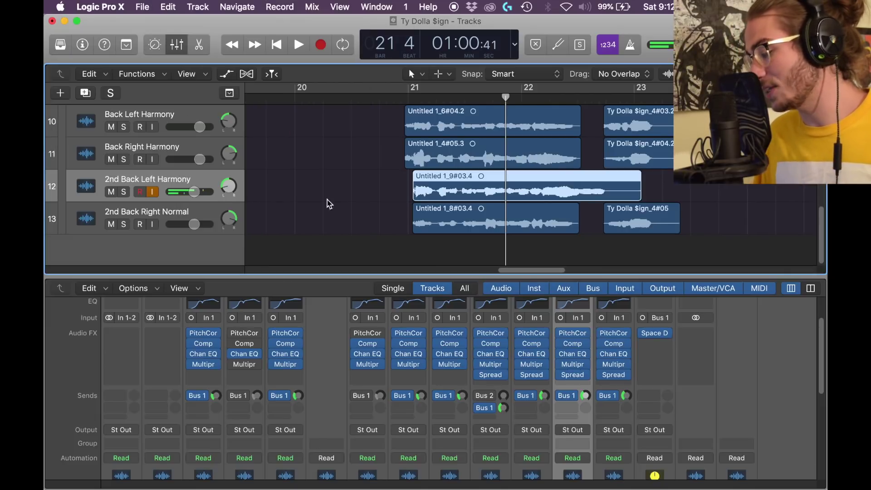
click(154, 224)
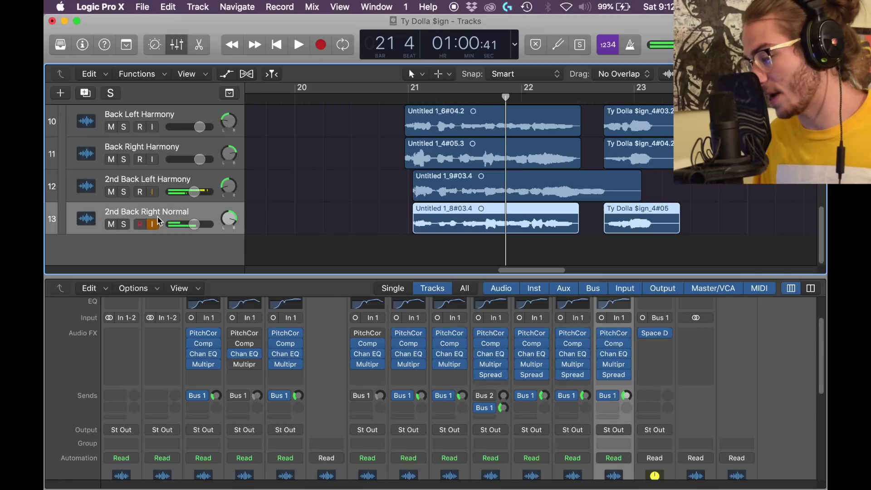
click(171, 187)
- Set 2nd Back Right Normal's Bus 1 send to -10.0 dB in the Mixer
key(Down)
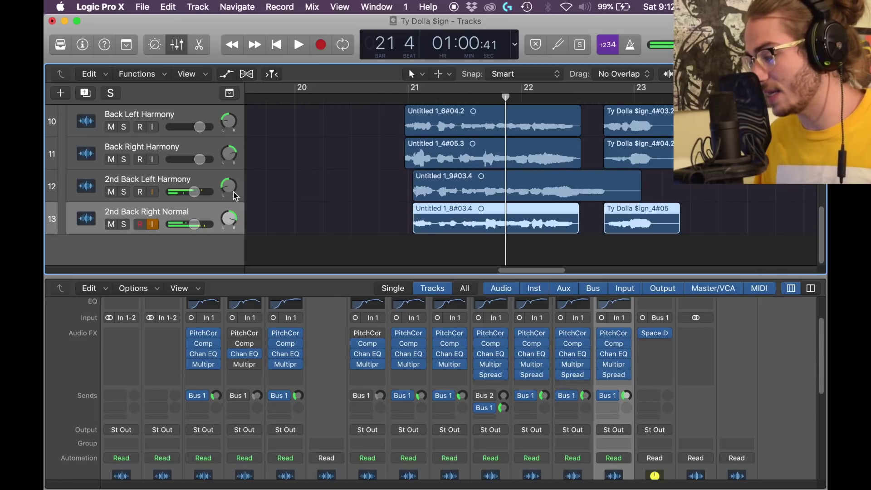
drag(626, 395, 584, 399)
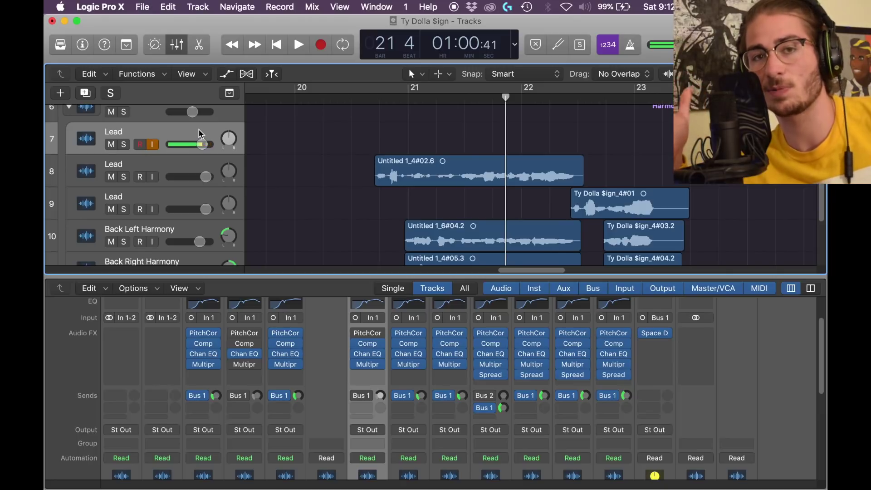
scroll(151, 147, down, 3)
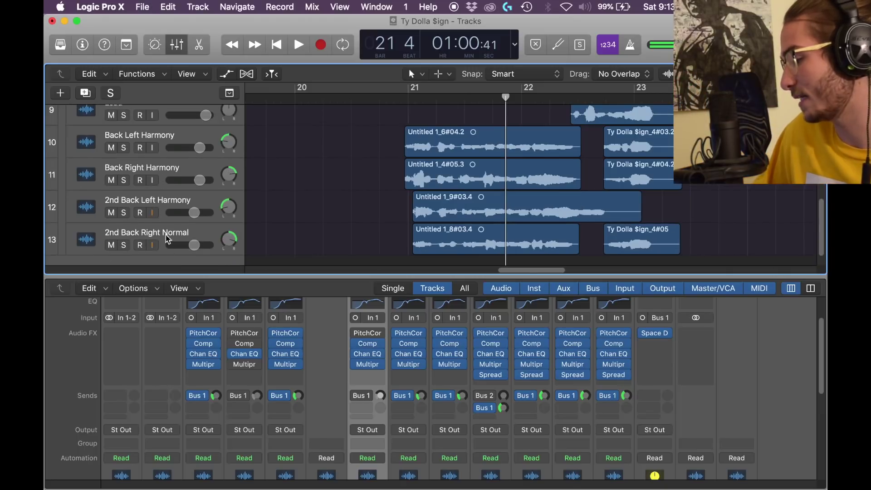
scroll(243, 113, down, 1)
scroll(385, 160, right, 1)
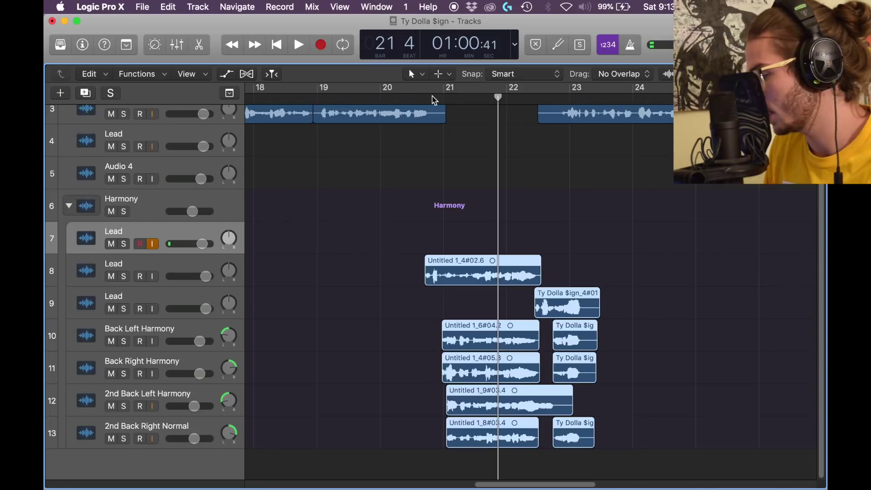
- Play back the harmony section from bar 20 beat 4, then stop
click(428, 101)
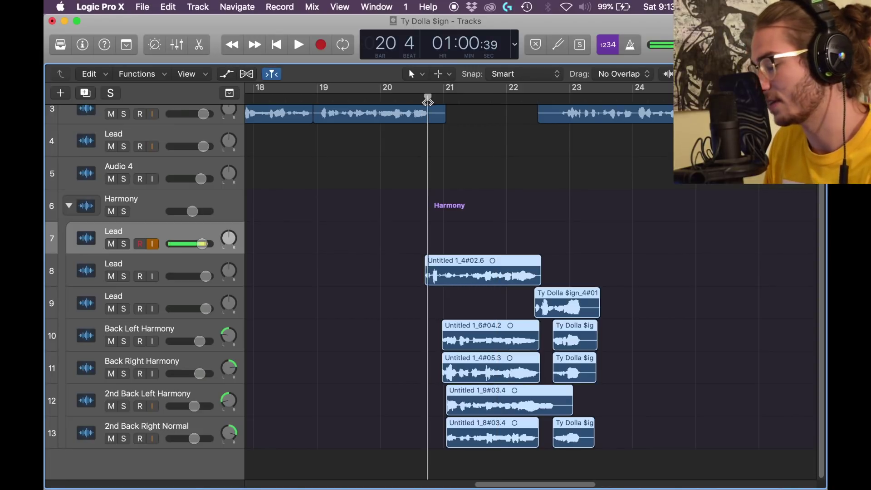
key(space)
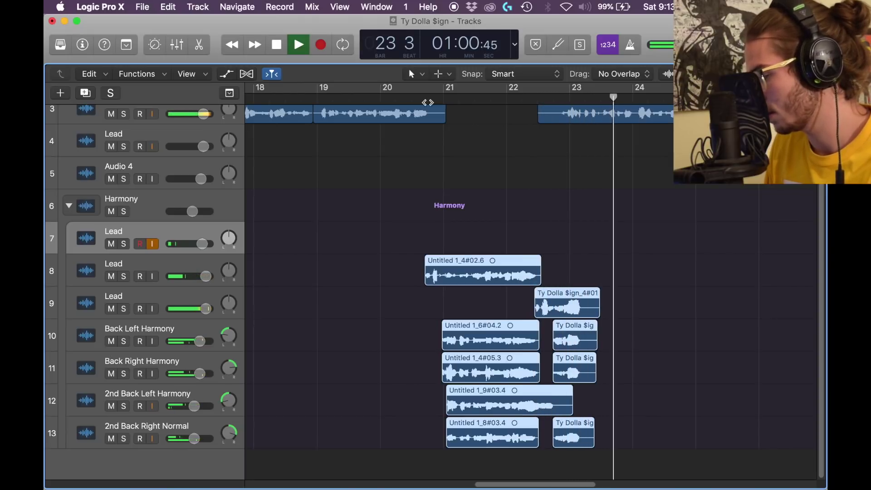
key(space)
- Remove all the Harmony folder regions and zoom in horizontally around bar 20
click(401, 253)
key(super+z)
click(379, 98)
key(super+Right)
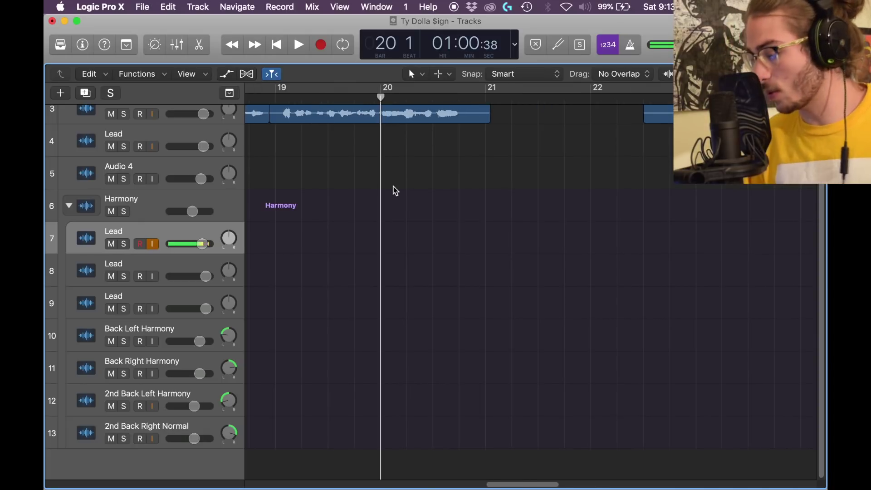
- Record a new lead take, Lead#04, on Lead track 7 across bars 20–23
key(r)
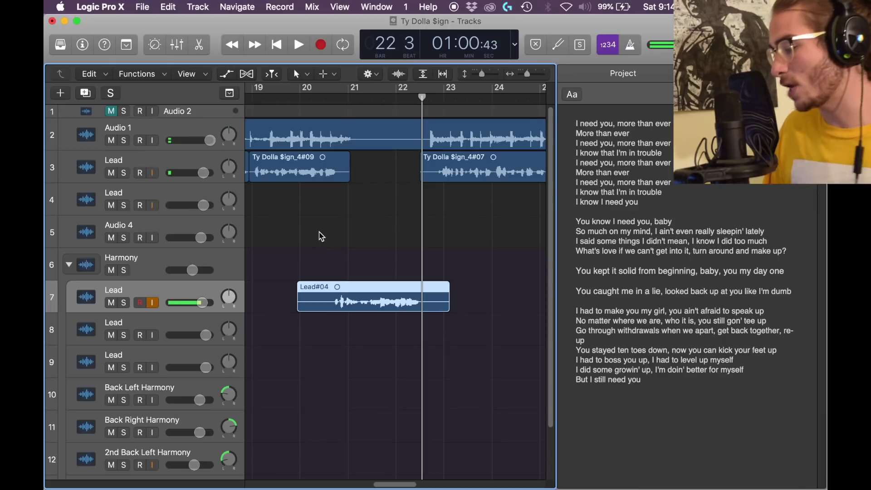
key(space)
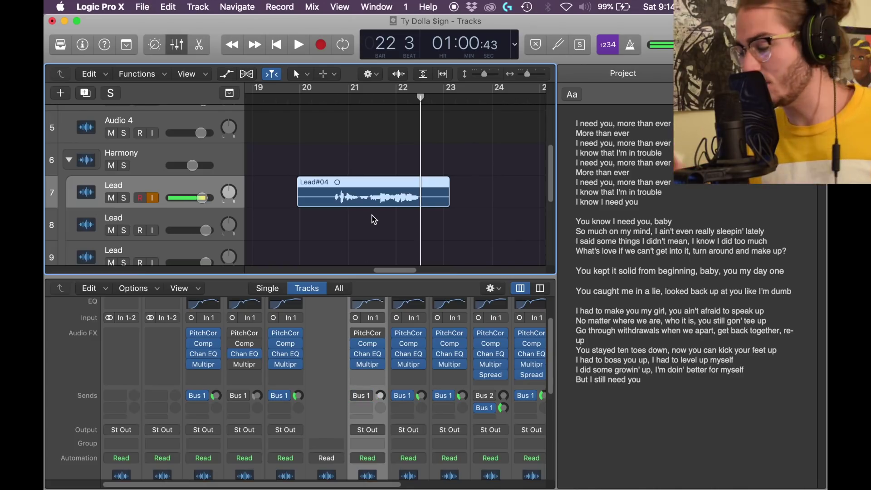
- Switch Lead#04 to Flex Pitch, select all 15 detected notes, and return to the Mixer
key(alt+super+p)
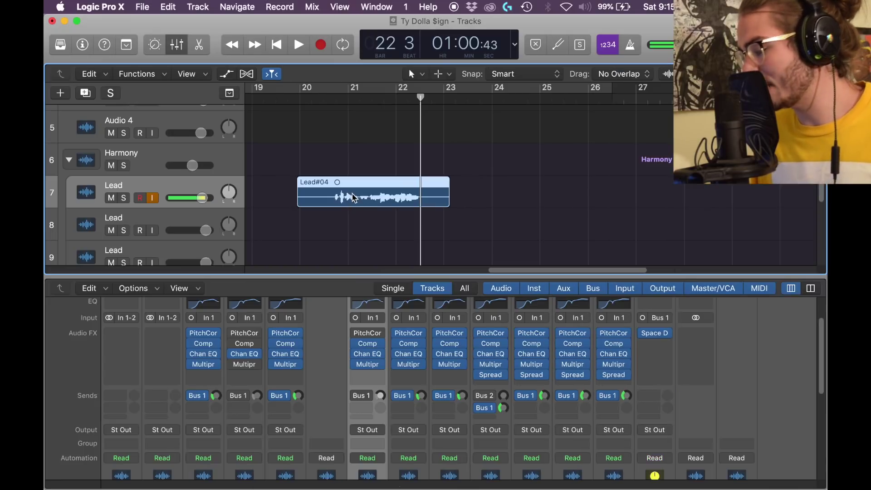
double_click(352, 194)
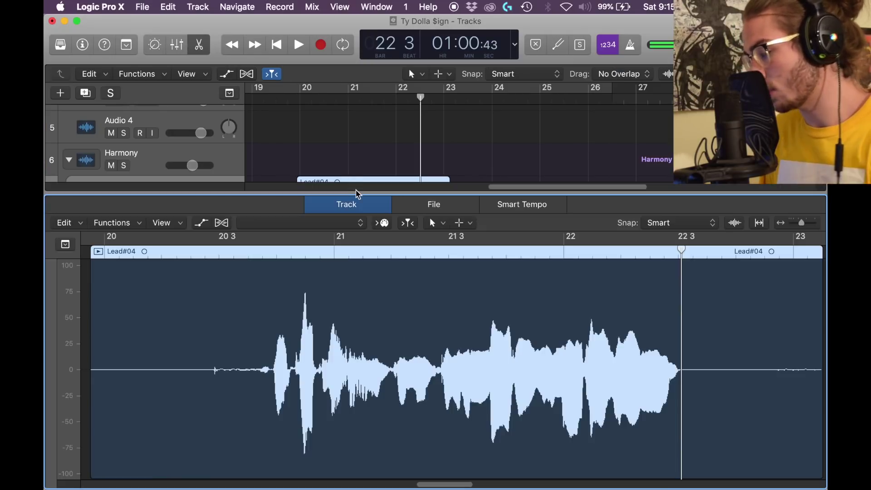
click(222, 222)
click(515, 187)
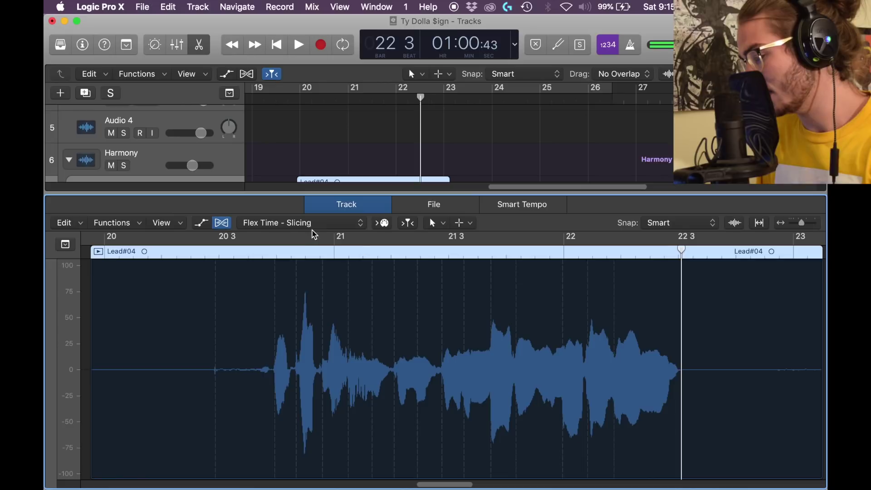
click(312, 223)
click(298, 189)
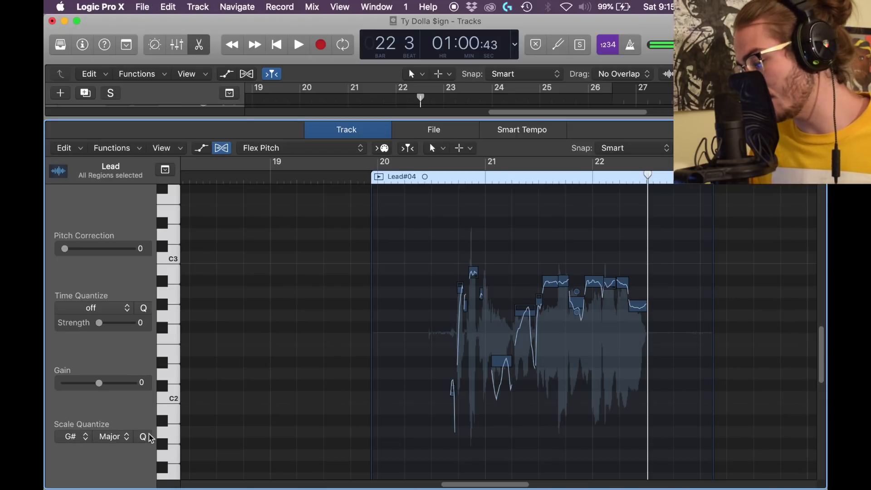
drag(394, 202, 688, 484)
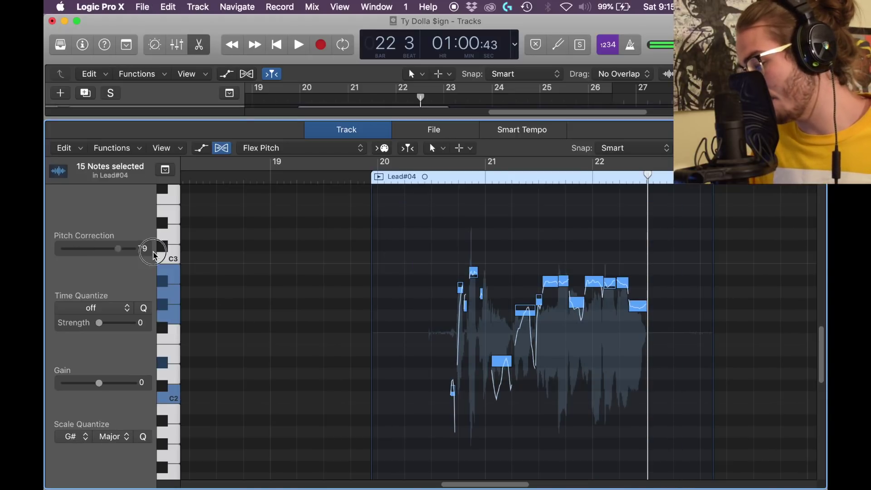
key(x)
scroll(342, 316, up, 5)
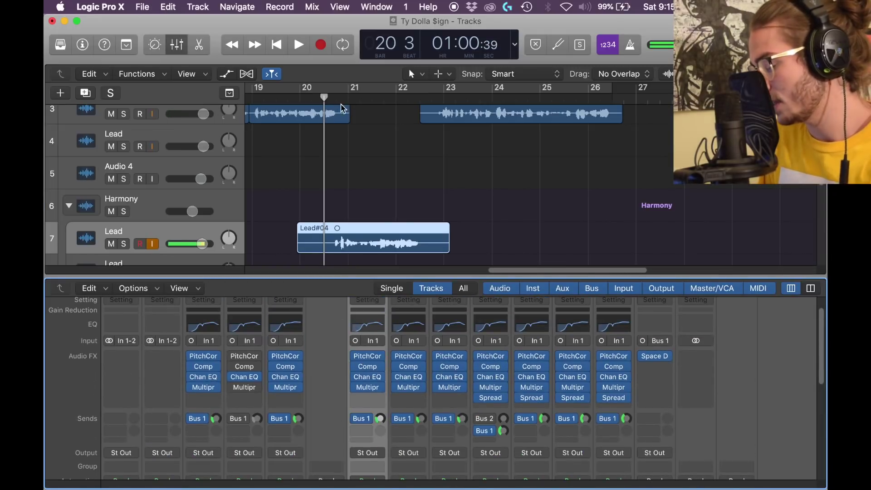
- Play back the Lead#04 take, then stop
key(space)
scroll(360, 148, down, 1)
scroll(359, 149, down, 3)
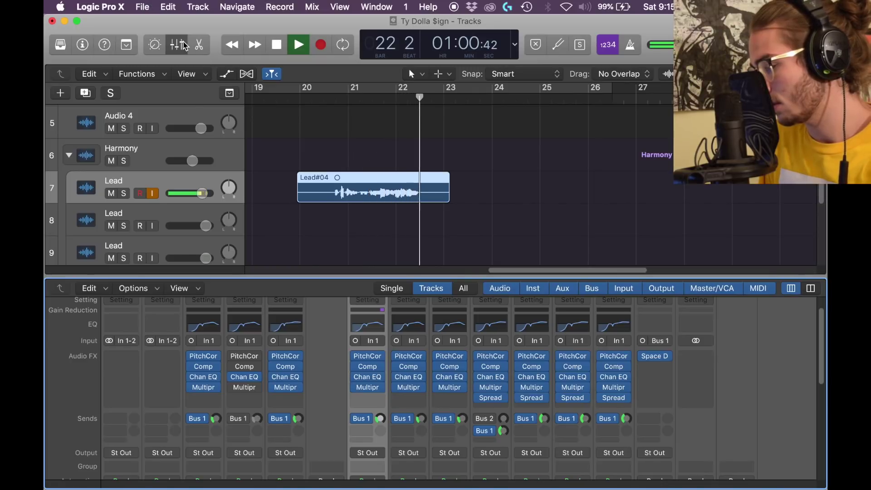
key(space)
- Select and arm track 8 Lead, with the song lyrics notepad shown beside the tracks
click(410, 402)
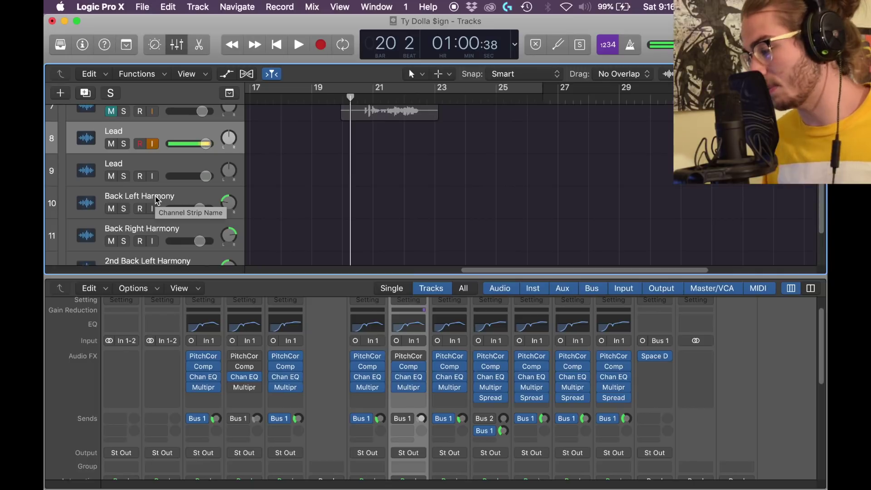
scroll(157, 200, up, 1)
key(x)
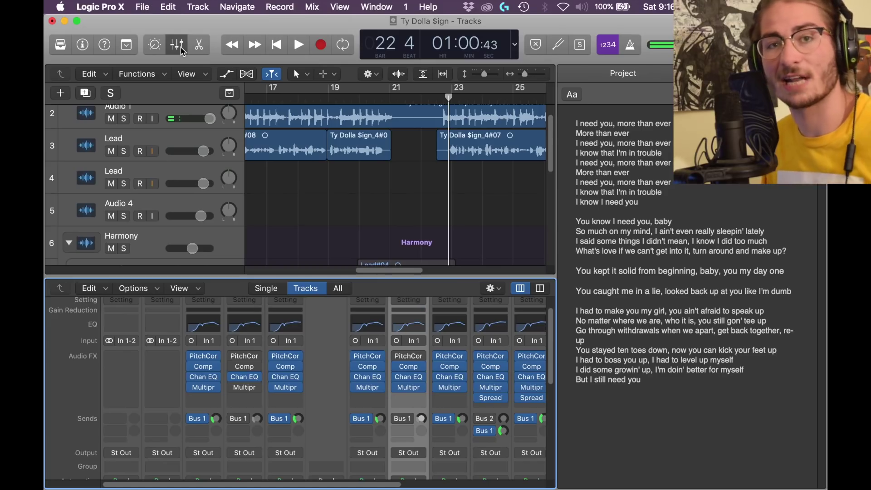
- Turn on Flex Pitch for the Lead#02 take and select all 18 detected notes
scroll(393, 190, down, 5)
double_click(393, 204)
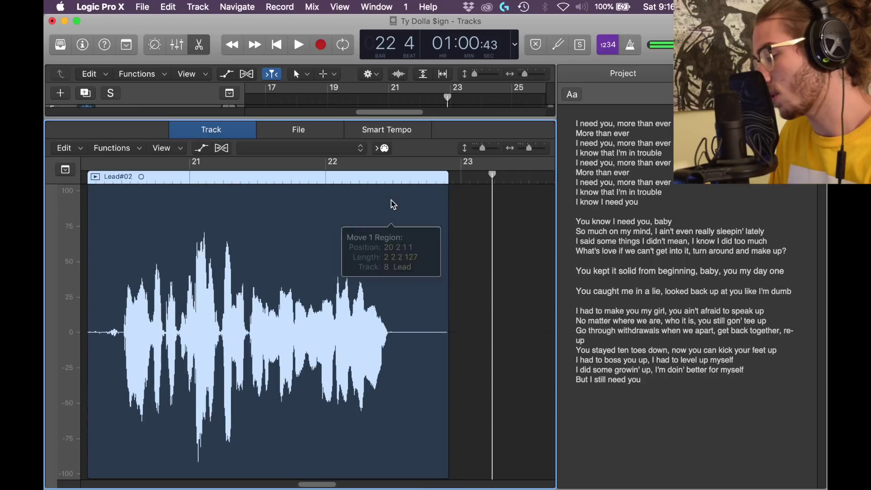
click(221, 148)
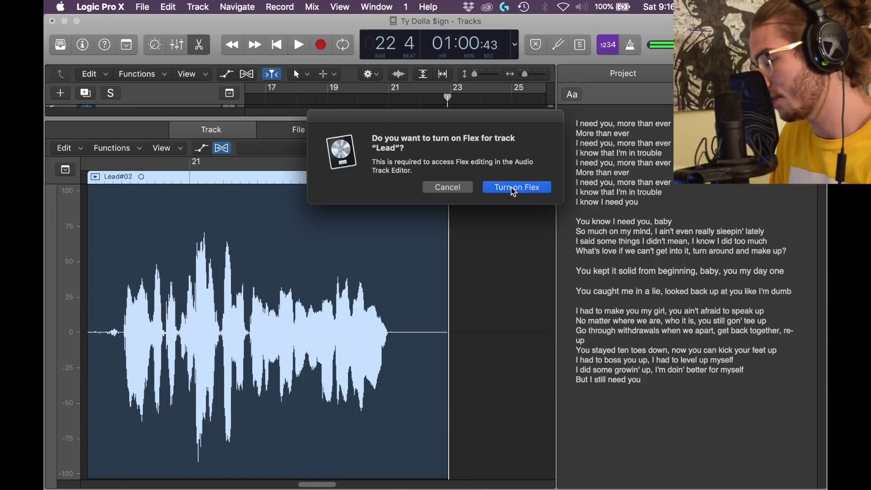
click(514, 187)
click(299, 147)
click(299, 190)
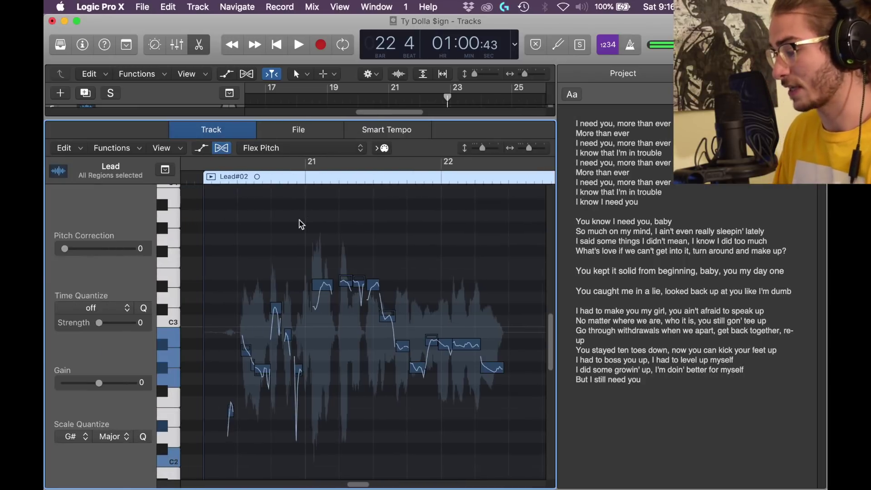
drag(213, 200, 474, 467)
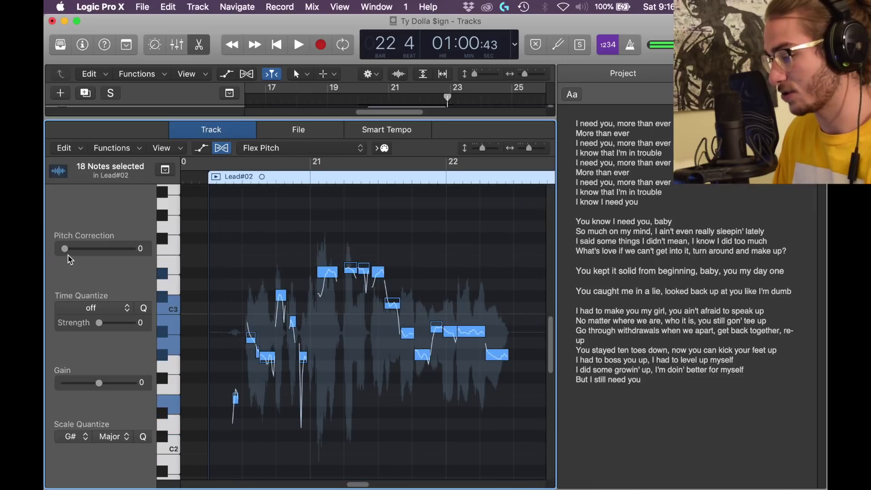
key(e)
- Move Lead#02 onto the Back Left Harmony track and play it back
drag(399, 282, 399, 349)
key(x)
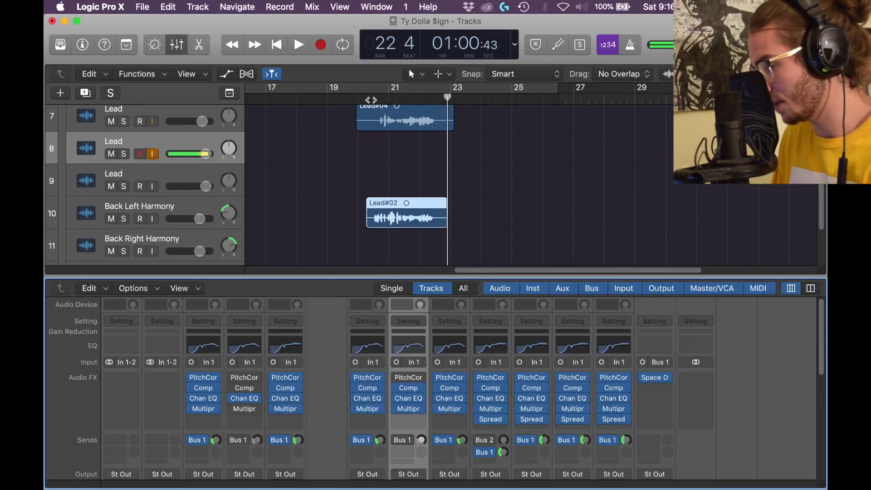
key(shift+space)
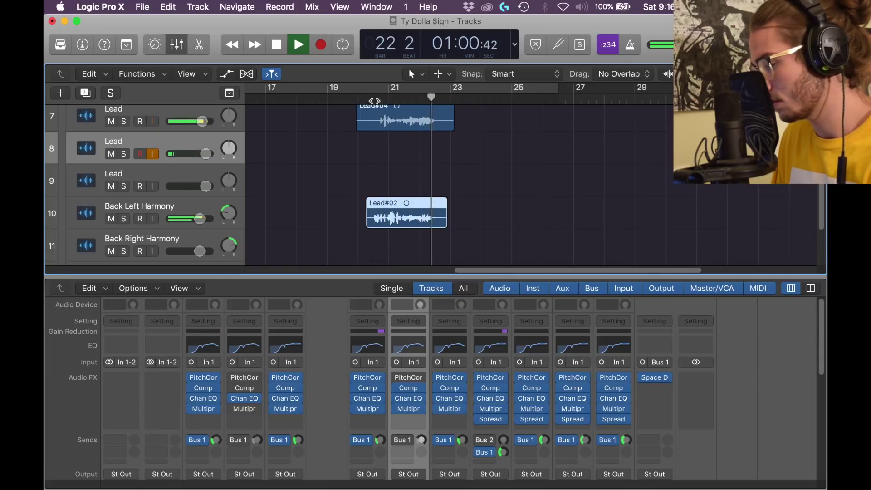
key(space)
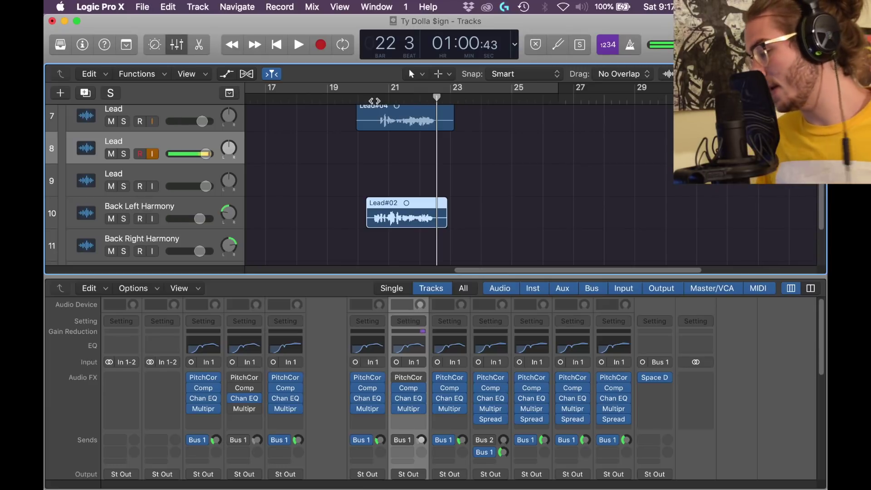
click(374, 99)
- Record a new take, Lead#03, on track 8 in Flex Pitch and select all its notes
key(r)
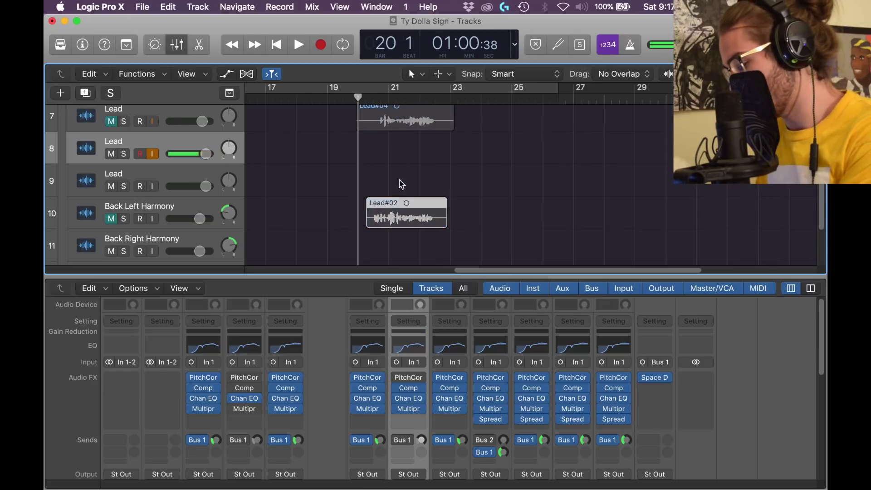
scroll(480, 156, up, 5)
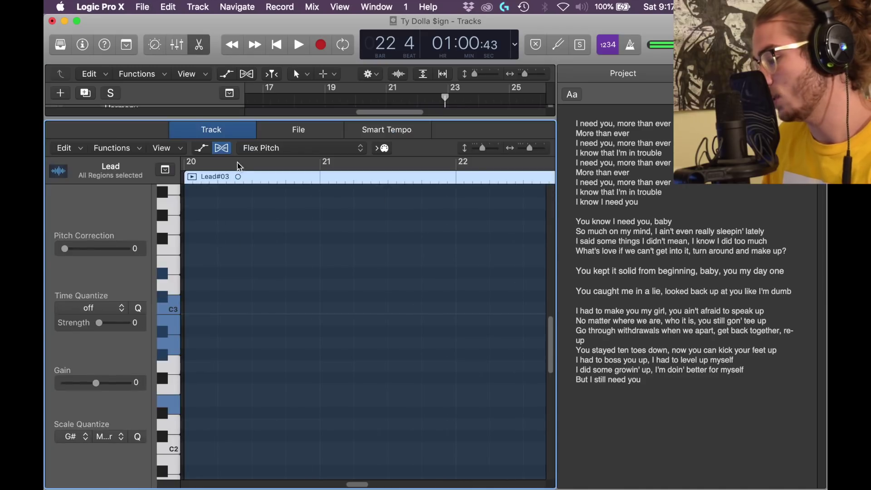
click(273, 147)
click(273, 148)
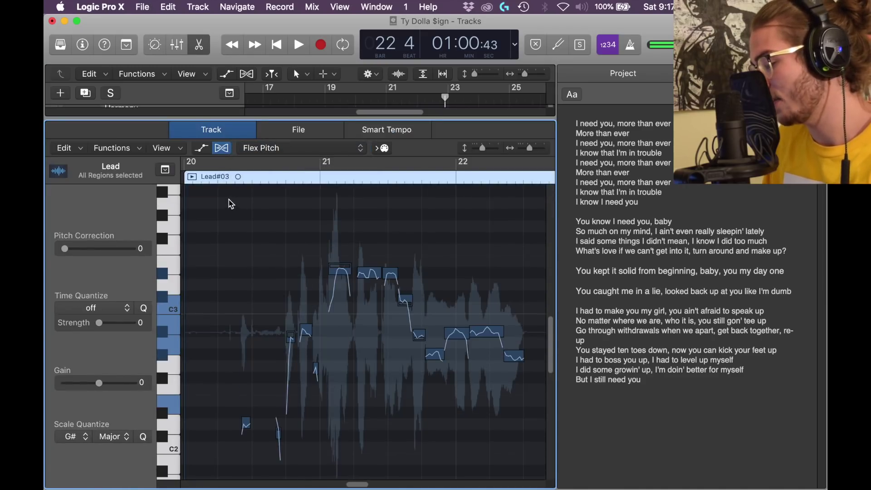
drag(232, 204, 510, 484)
key(e)
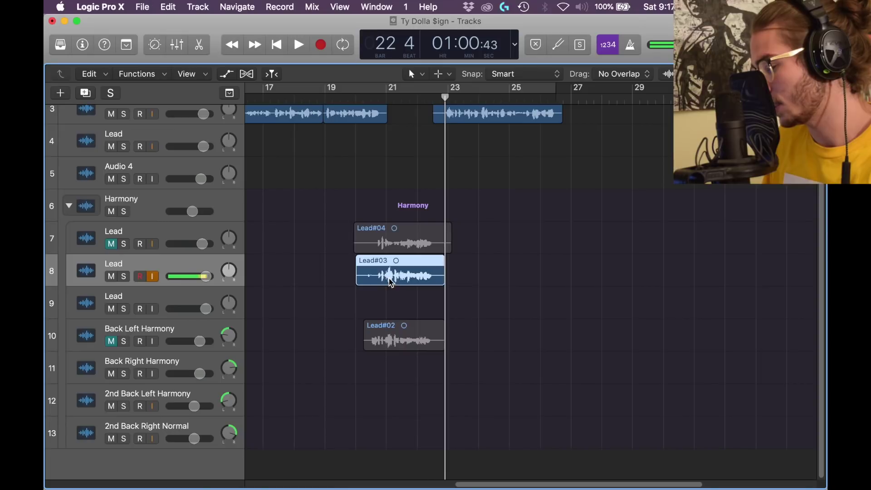
- Move Lead#03 onto the Back Right Harmony track and play back both harmony takes
drag(389, 283, 389, 383)
key(space)
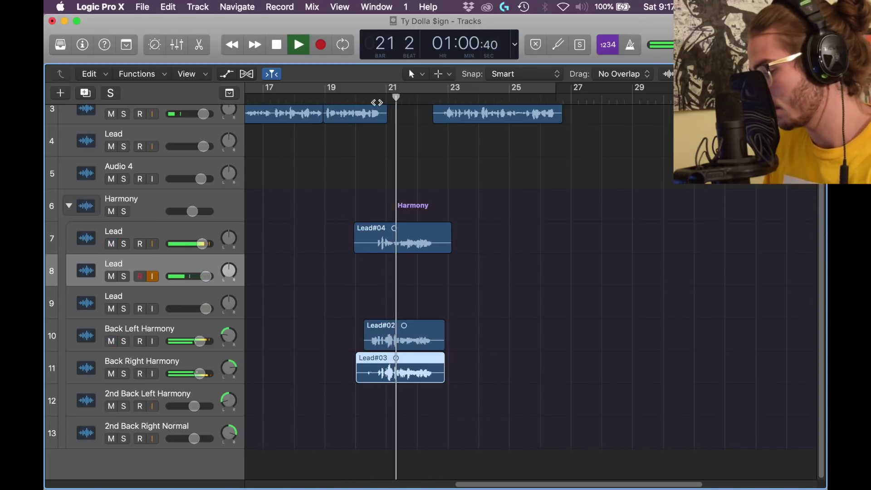
key(super+Right)
key(super+Right)
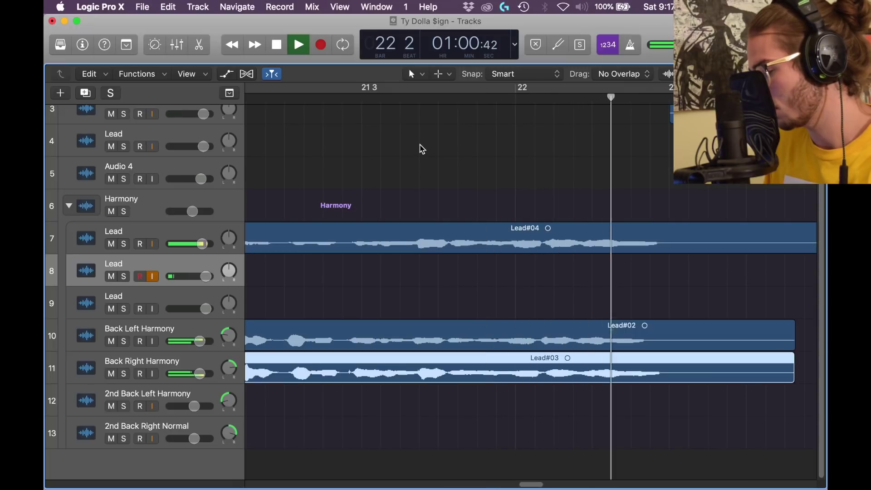
key(space)
key(super+Left)
key(super+Left)
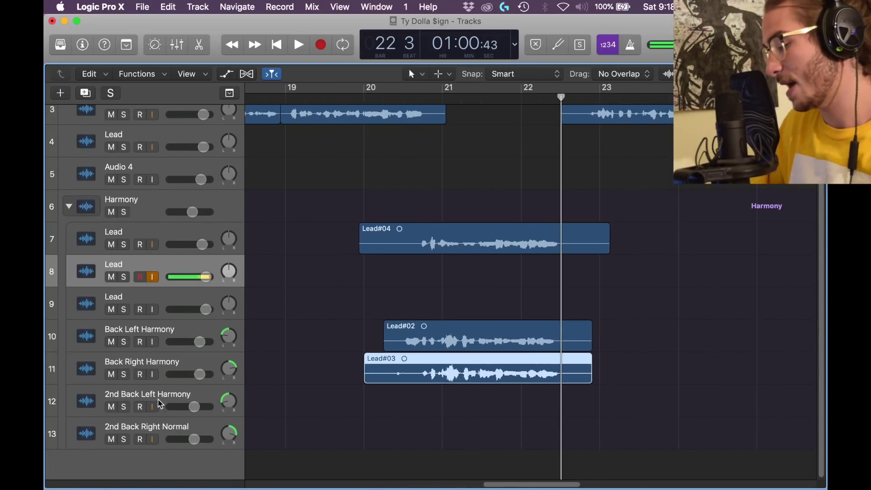
- Move the Lead#05 take onto the 2nd Back Left Harmony track and start playback
scroll(435, 136, up, 1)
click(404, 98)
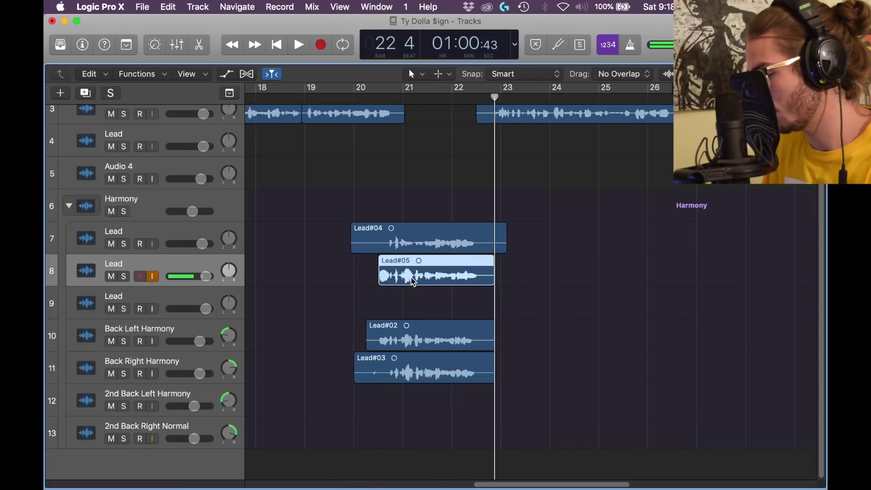
drag(398, 257, 413, 406)
key(space)
- Move Lead#04 from track 7 to track 9 and play the harmony stack from bar 20
drag(414, 246, 414, 312)
click(376, 98)
key(space)
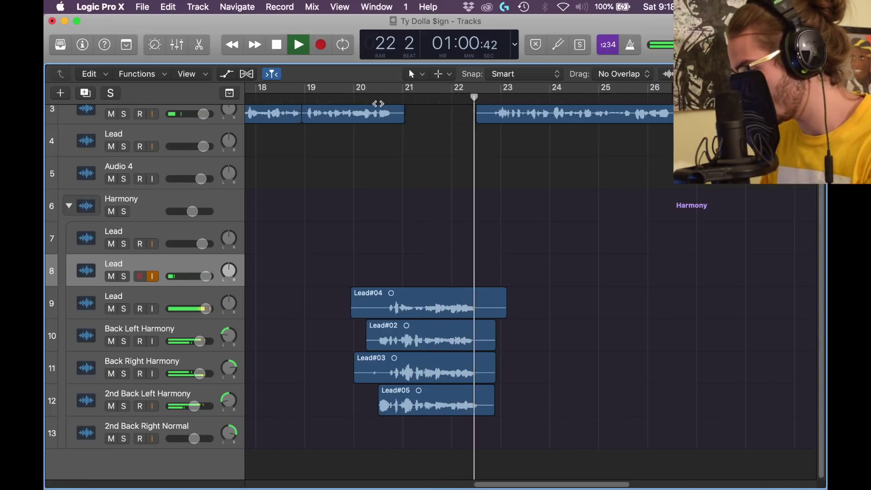
key(space)
- Mute tracks 9–12 and record a new take, Lead#06, in Flex Pitch at bar 20
drag(365, 97, 354, 99)
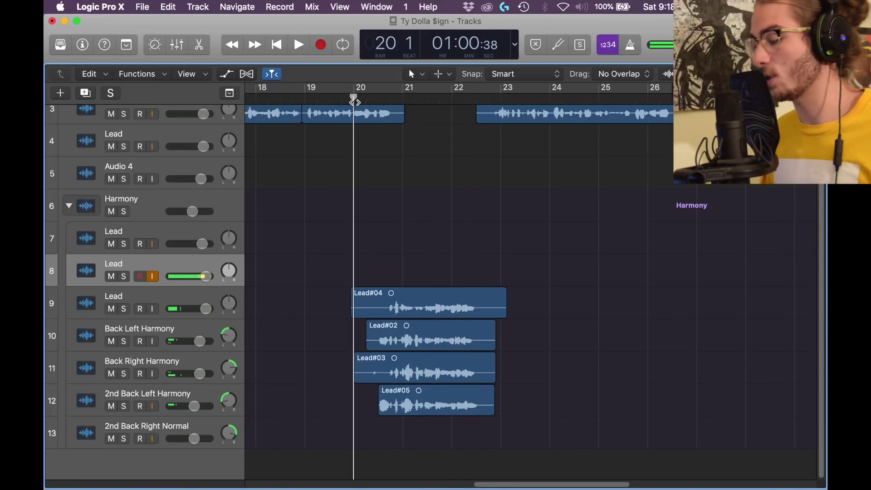
mouse_move(122, 311)
mouse_down()
mouse_move(107, 361)
mouse_move(111, 391)
mouse_up()
key(r)
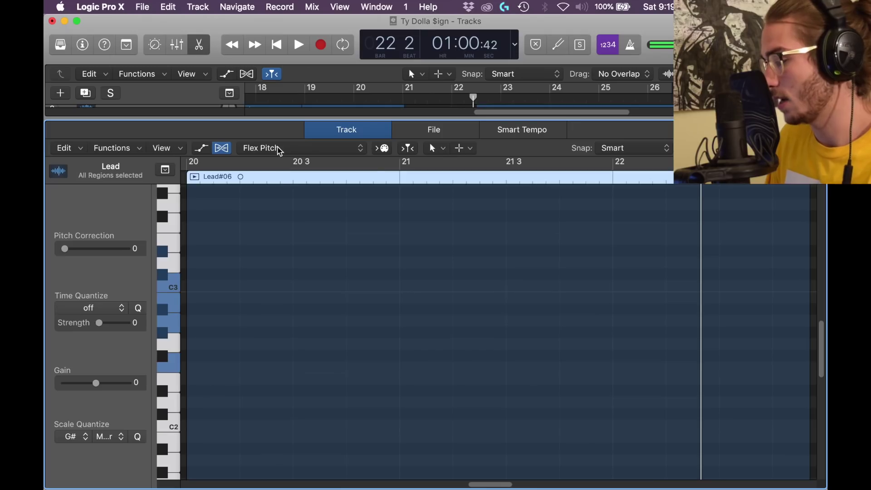
click(277, 149)
click(280, 151)
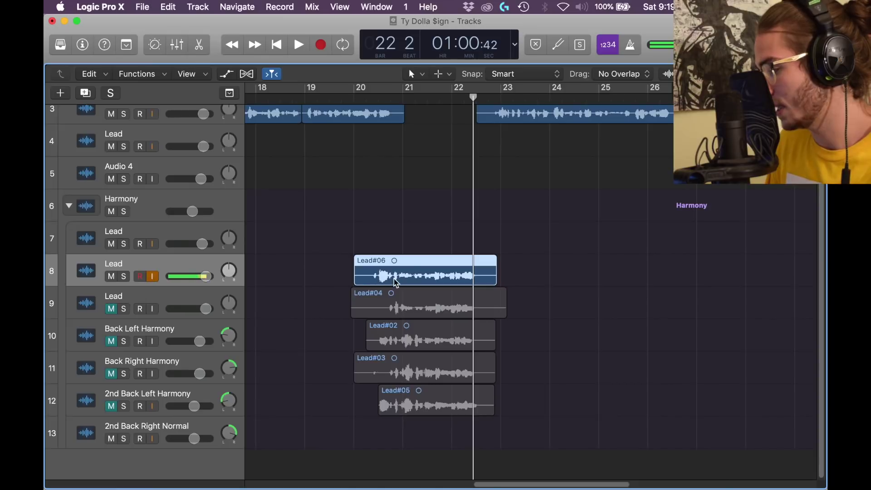
- Move Lead#06 onto 2nd Back Right Normal, unmute tracks 9–12, and play all harmonies
drag(396, 282, 415, 446)
drag(111, 308, 112, 406)
click(378, 97)
key(space)
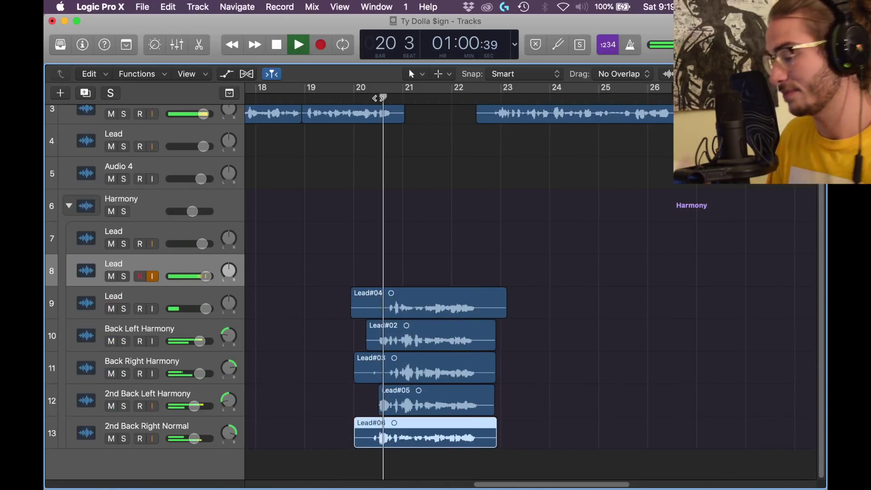